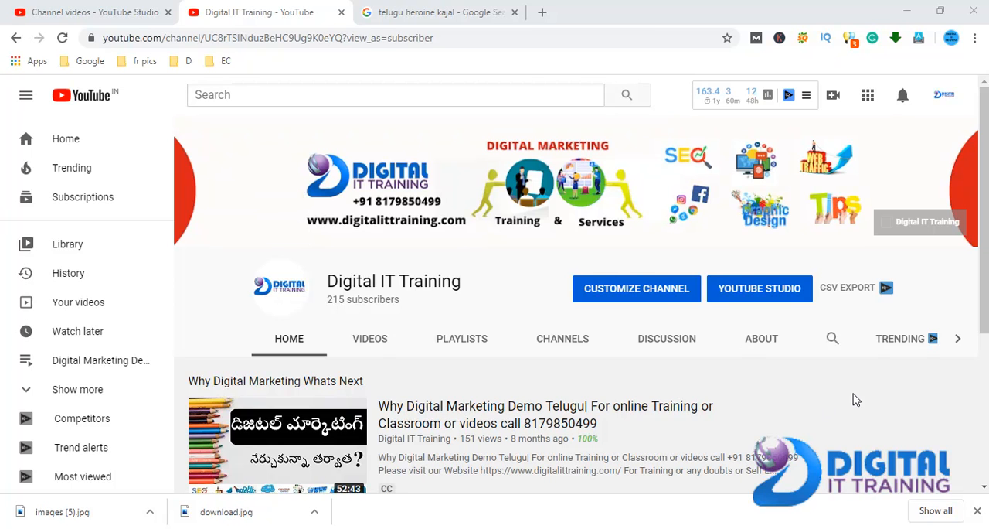
- Switch from the YouTube channel page to Adobe Photoshop
left_click_drag(986, 194, 985, 198)
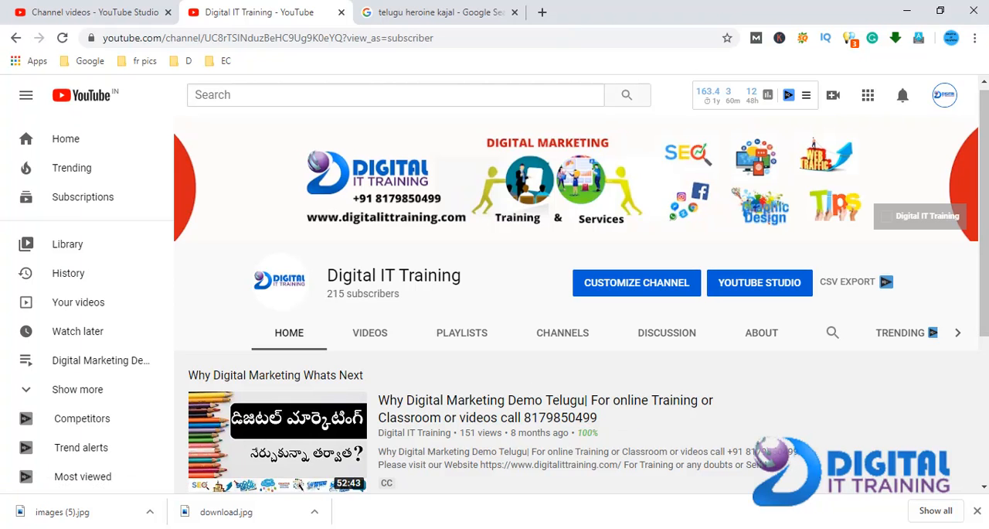
left_click(480, 527)
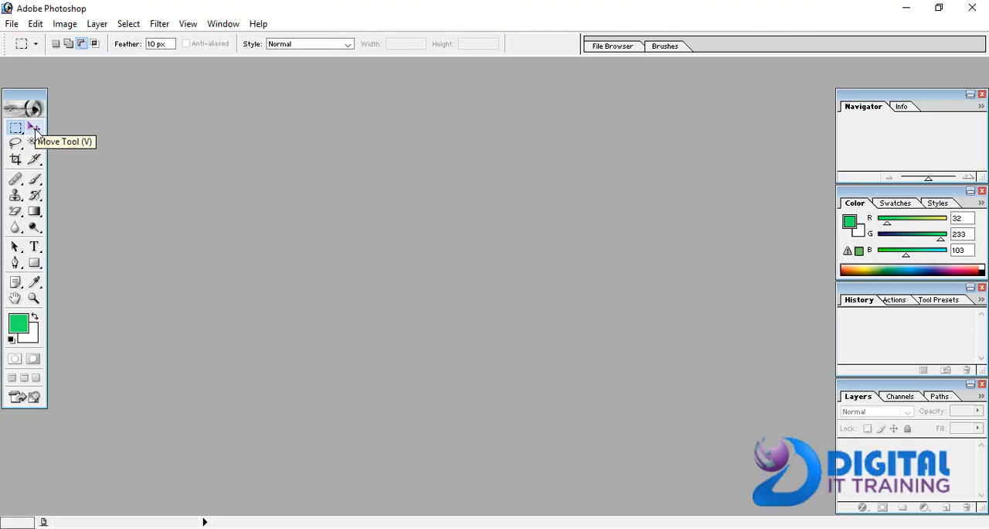
left_click(12, 23)
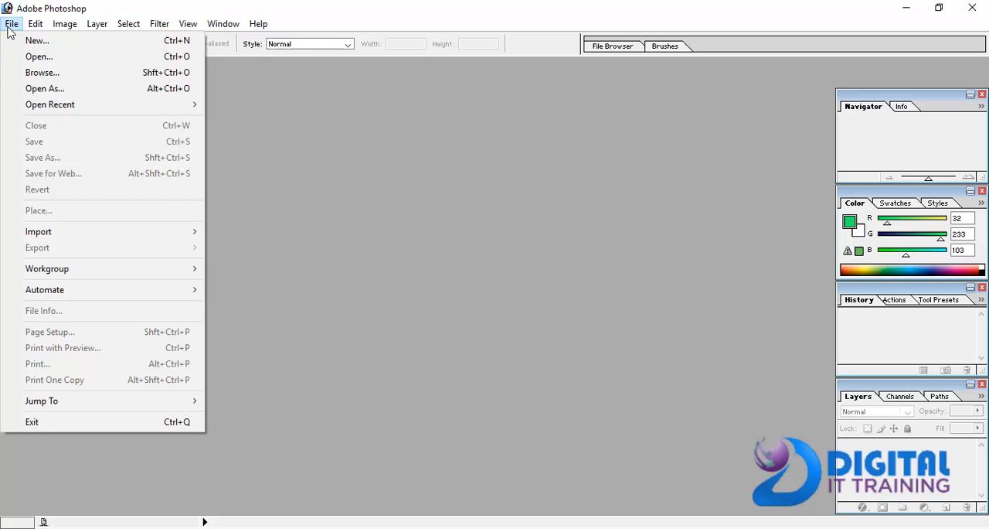
left_click(42, 48)
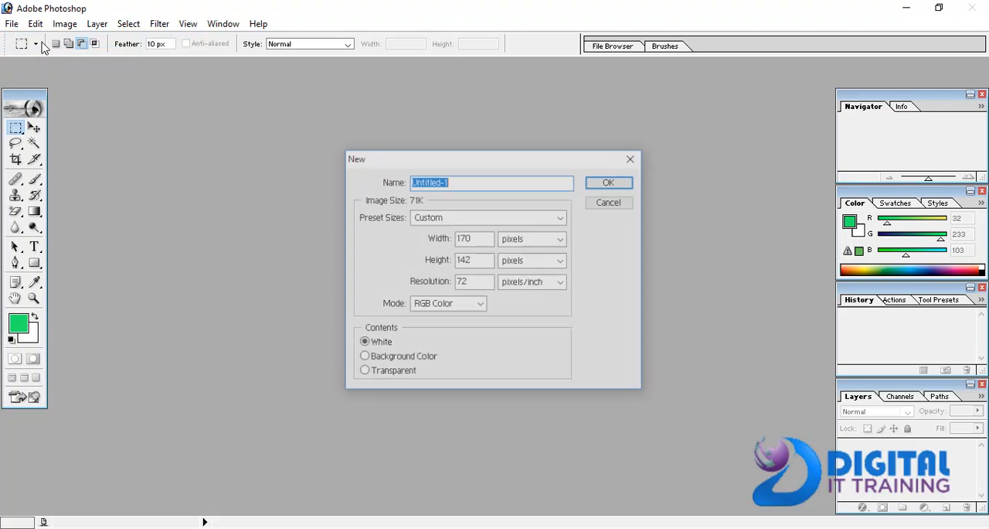
left_click(610, 183)
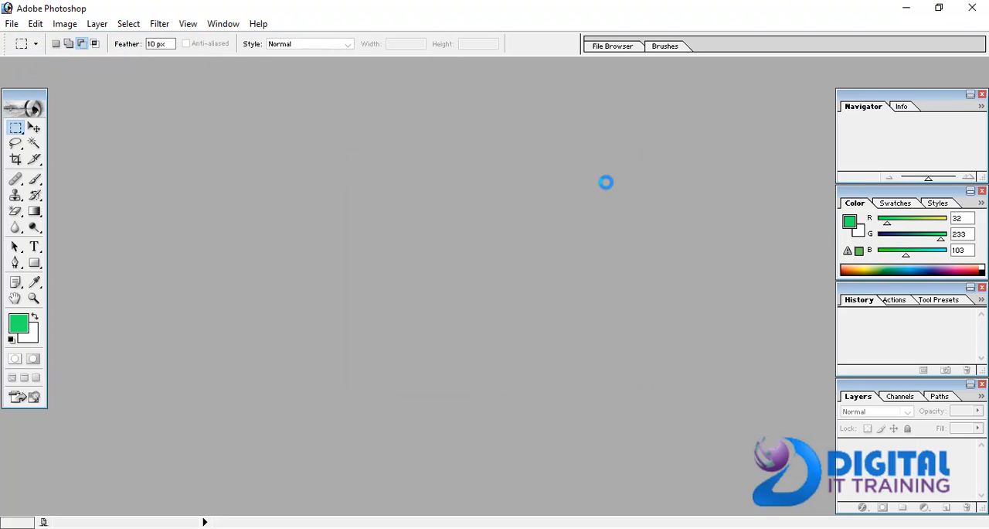
left_click_drag(191, 191, 483, 295)
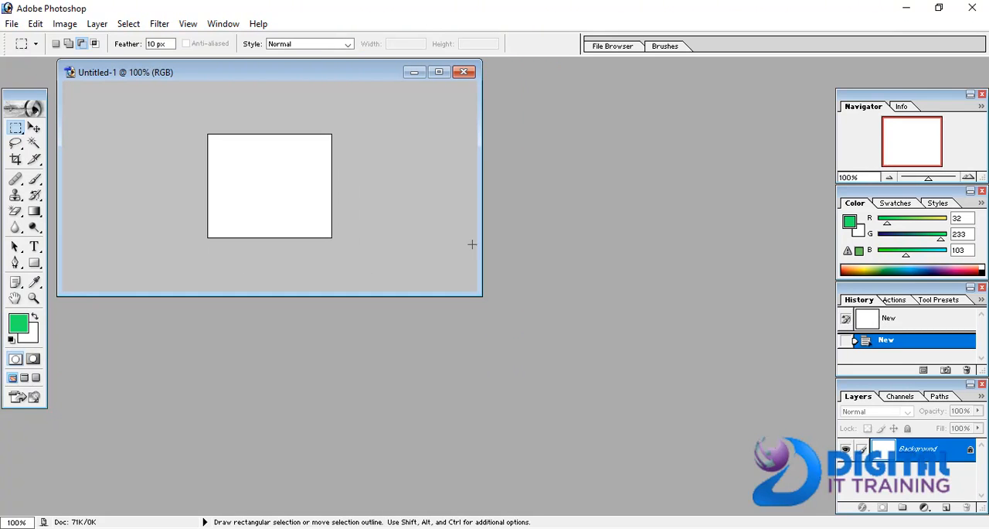
left_click(464, 72)
- Create a new white A4 document, 210 x 297 mm at 300 pixels/inch in RGB Color, and maximize its window
left_click(11, 27)
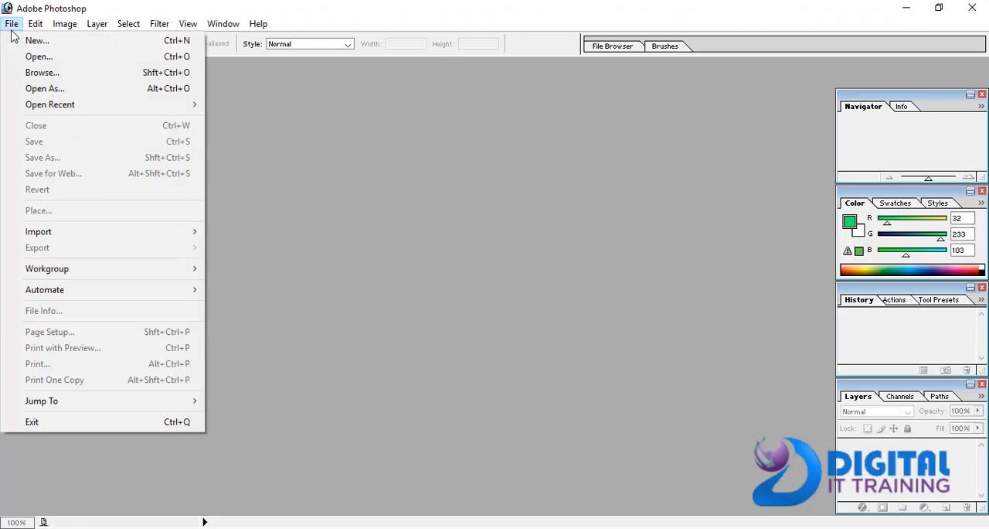
left_click(31, 40)
left_click(505, 217)
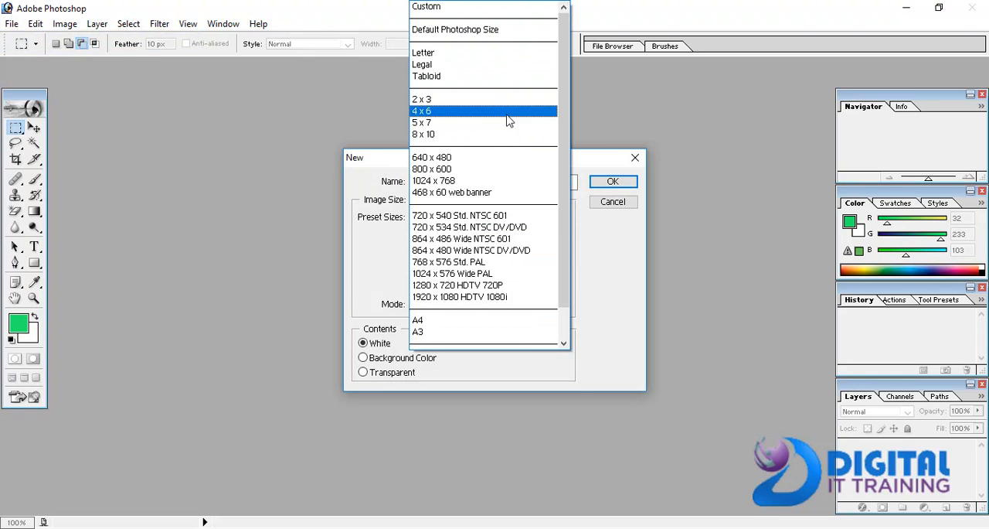
left_click(466, 320)
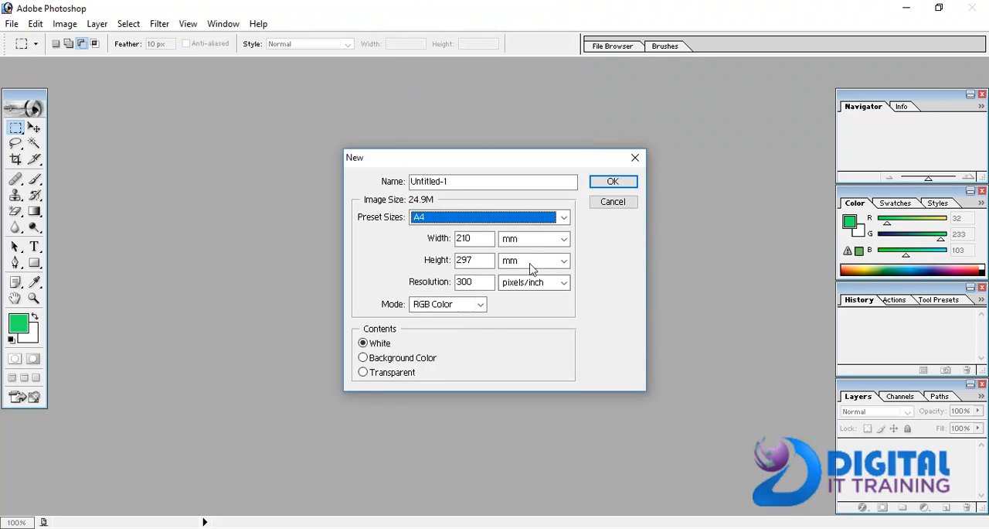
left_click(592, 182)
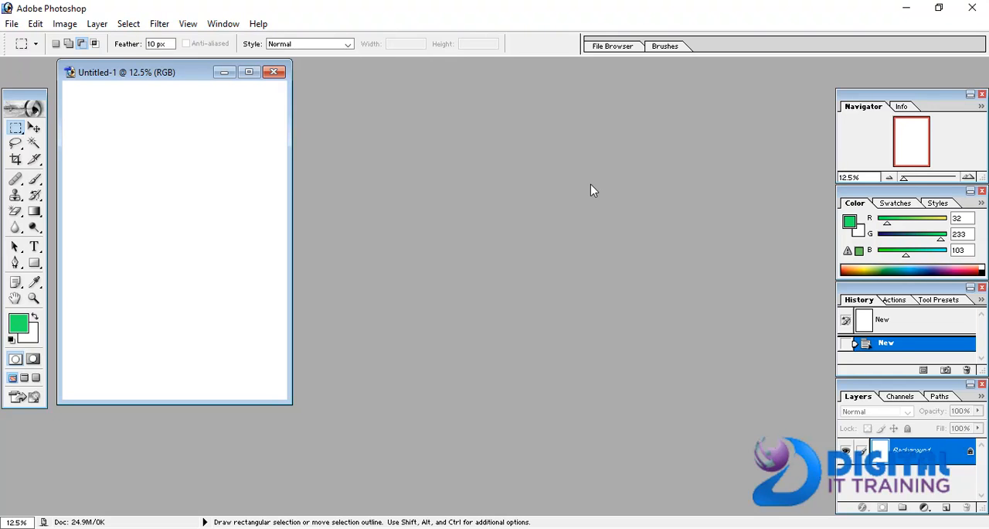
left_click(249, 72)
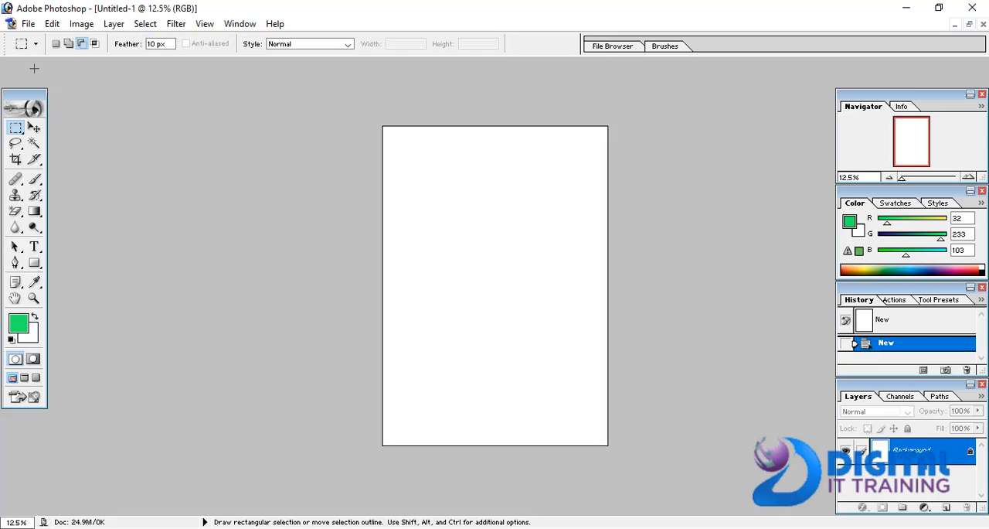
- Open the image "images (5)" from the Music folder and place its window beside the blank A4 document
left_click(28, 23)
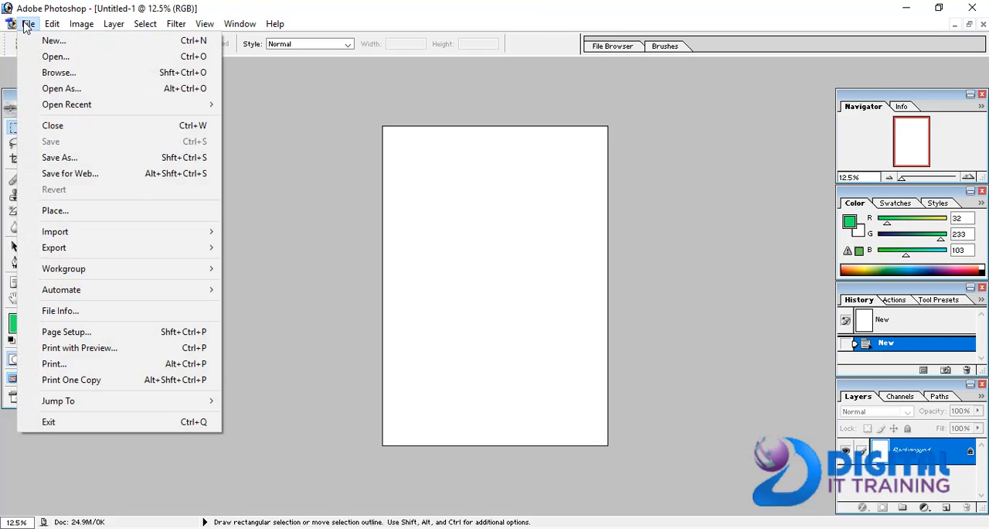
left_click(50, 58)
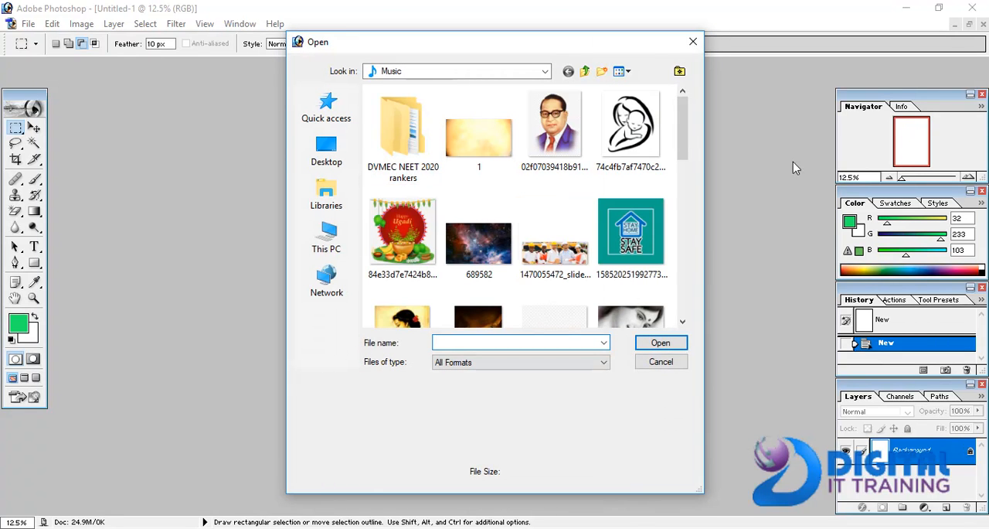
left_click_drag(692, 158, 696, 277)
left_click(568, 218)
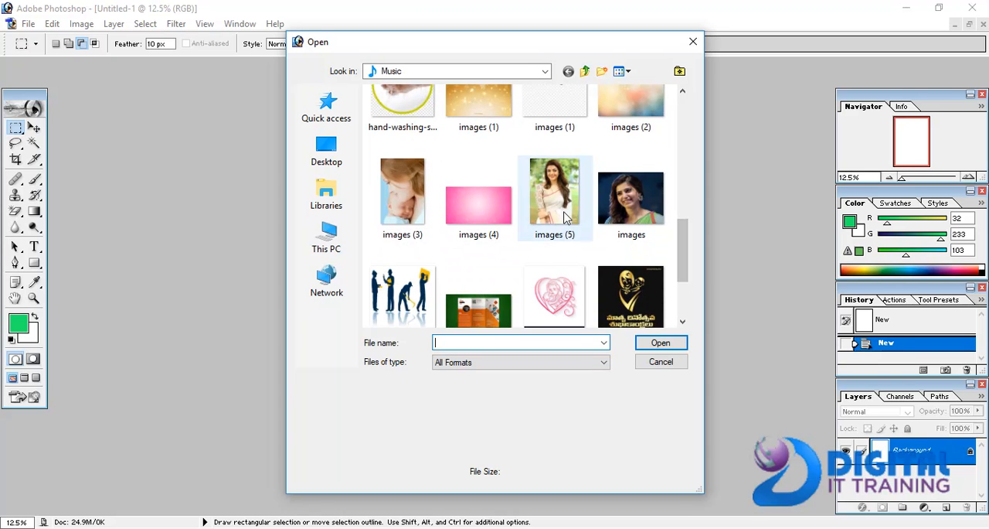
left_click(659, 344)
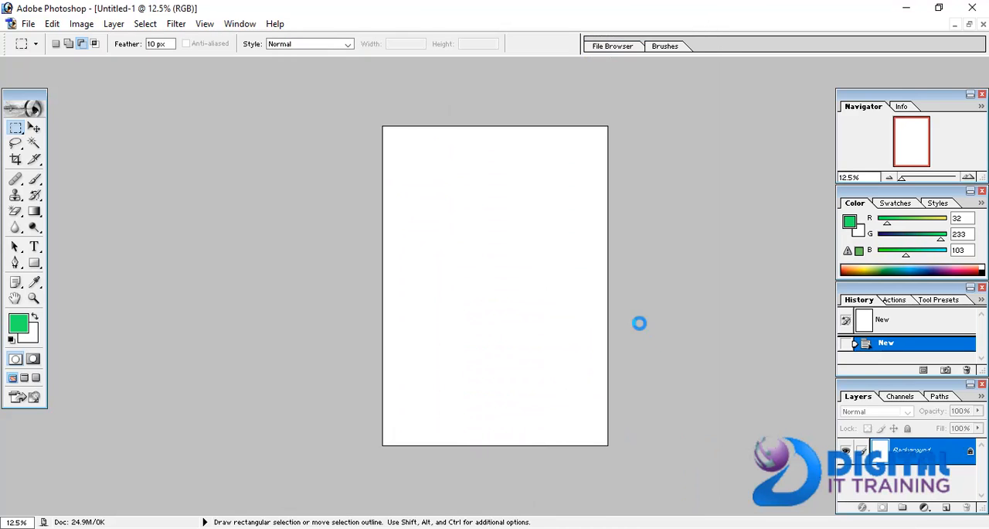
left_click_drag(114, 79, 464, 151)
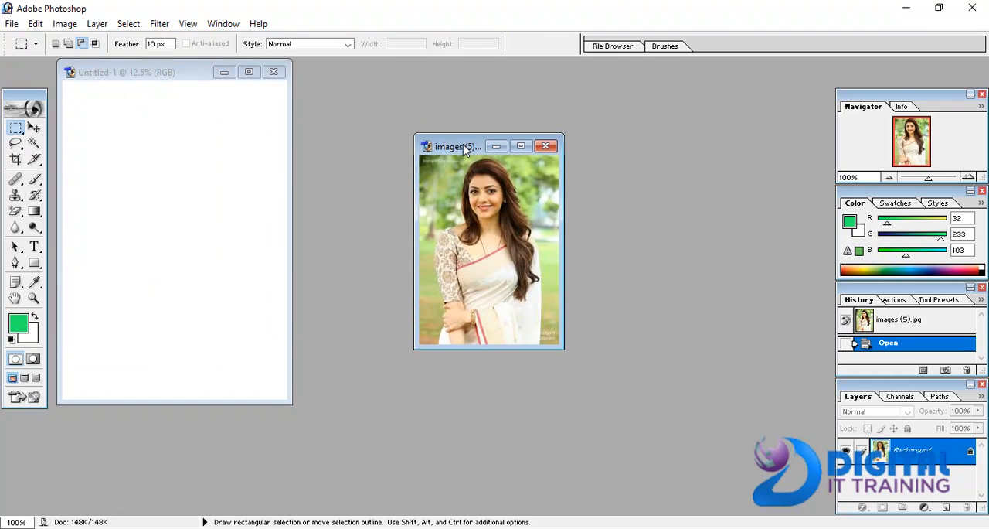
- Copy the opened photo into the A4 document with the Move tool and shift it slightly down the page
left_click(35, 127)
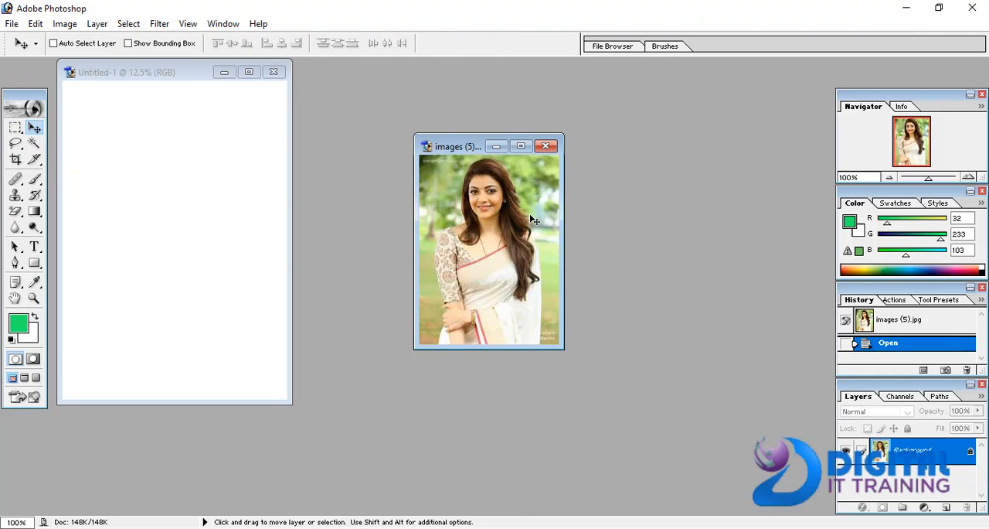
left_click_drag(509, 224, 184, 177)
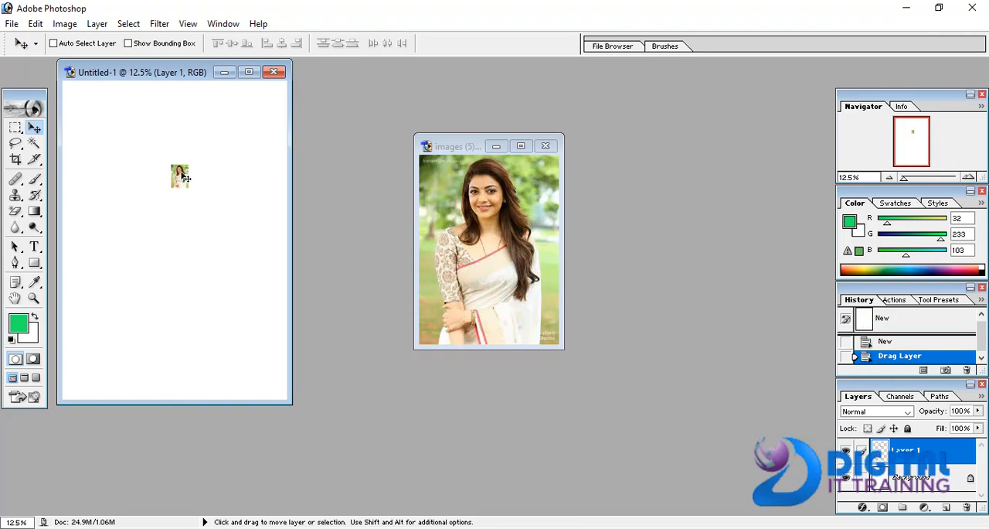
left_click_drag(186, 178, 188, 213)
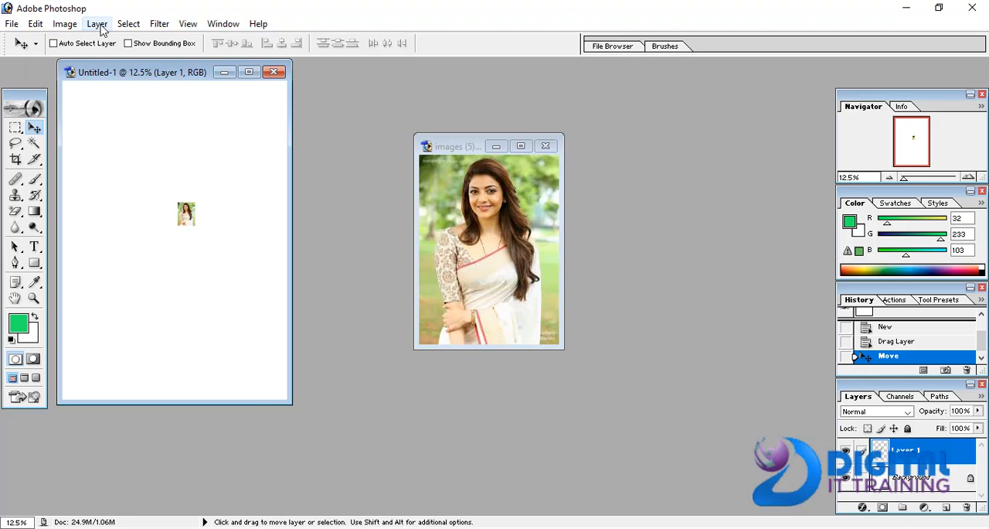
left_click(41, 24)
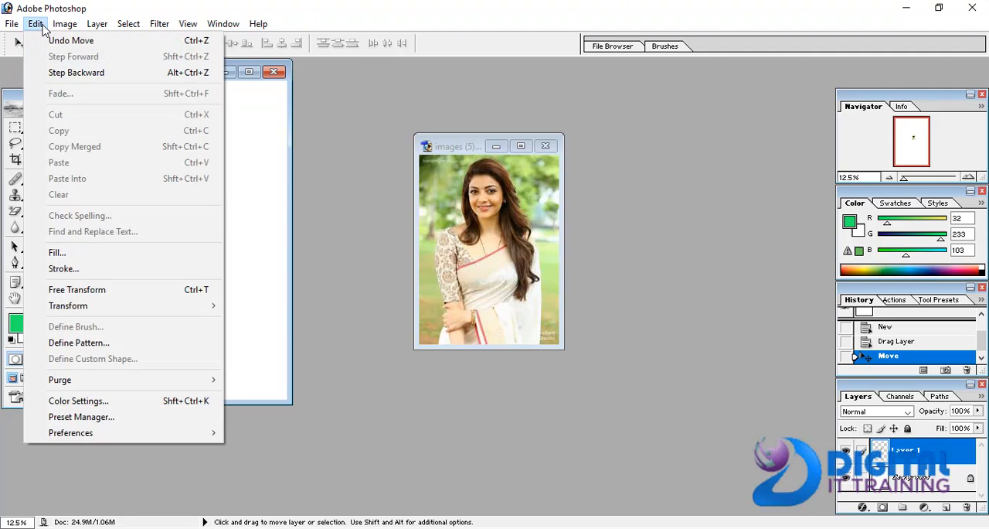
mouse_move(86, 27)
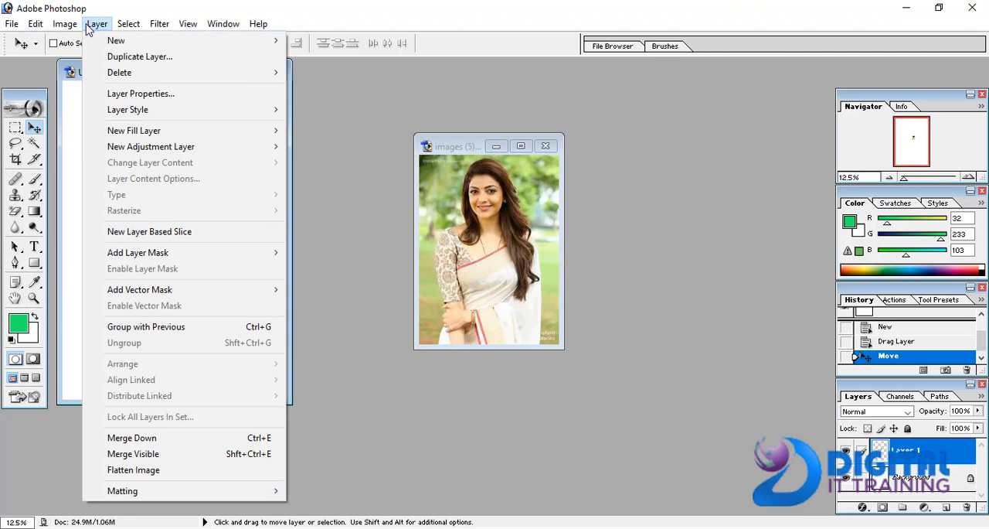
mouse_move(207, 27)
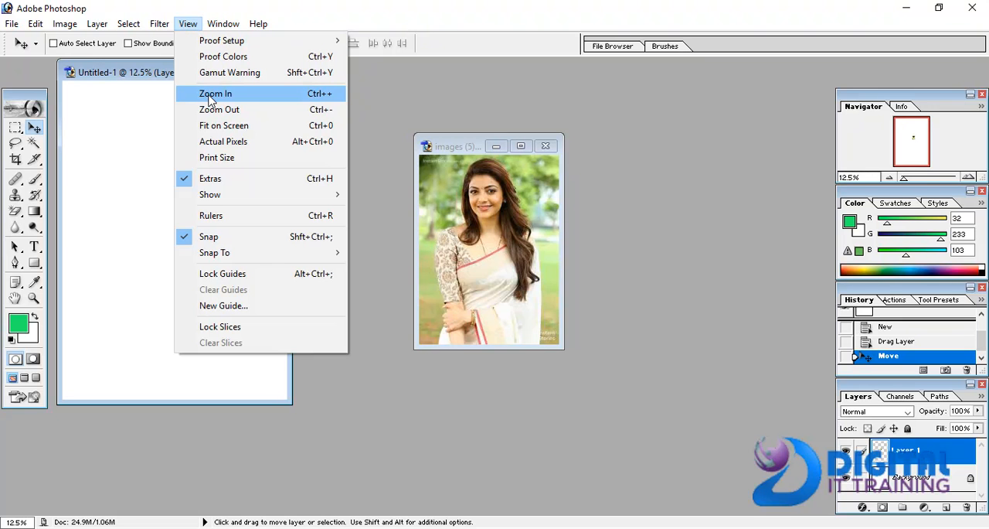
left_click(165, 162)
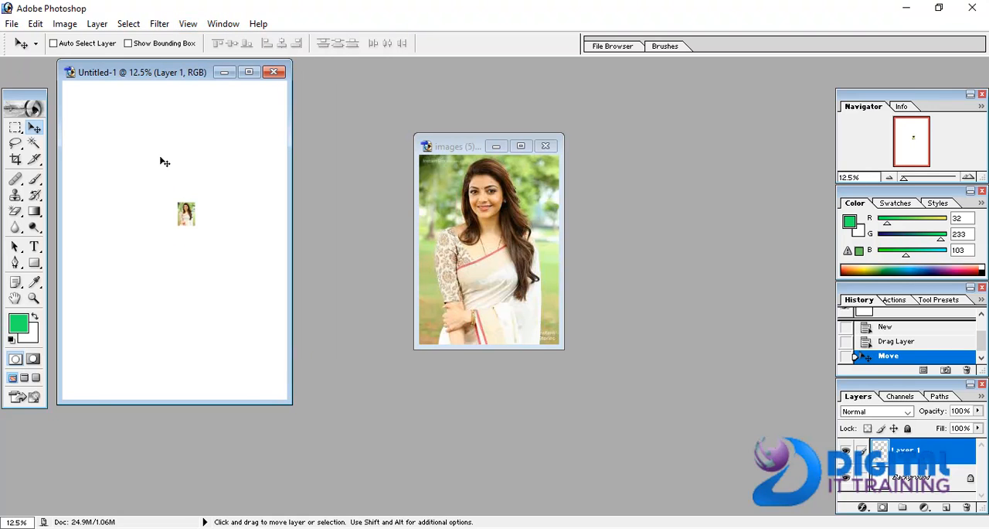
- Examine the placed photo in the A4 document at different magnifications between 12.5% and 200%, ending at 25%
key("ctrl+plus")
key("ctrl+plus")
key("ctrl+plus")
key("ctrl+plus")
key("ctrl+plus")
key("ctrl+plus")
key("ctrl+plus")
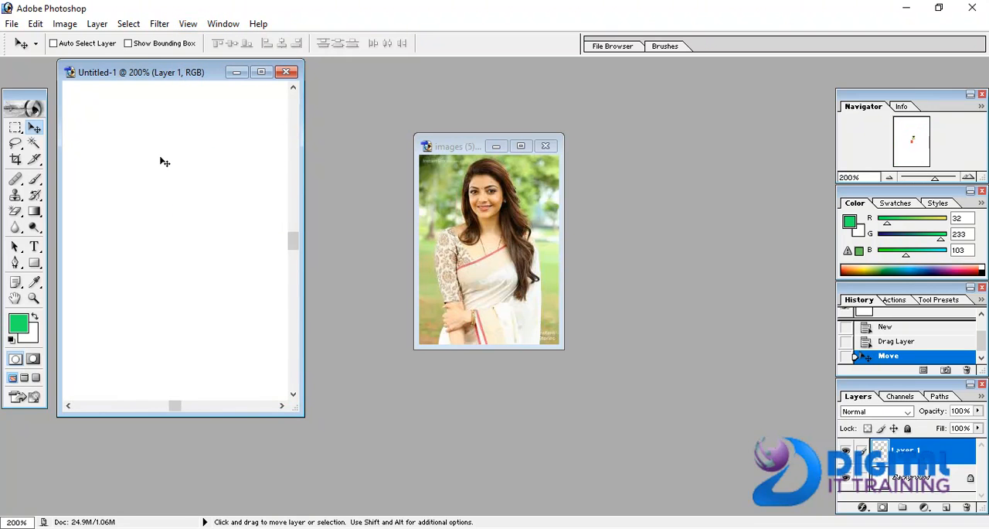
key("ctrl+minus")
key("ctrl+minus")
key("ctrl+minus")
key("ctrl+minus")
key("ctrl+minus")
key("ctrl+minus")
key("ctrl+minus")
key("ctrl+minus")
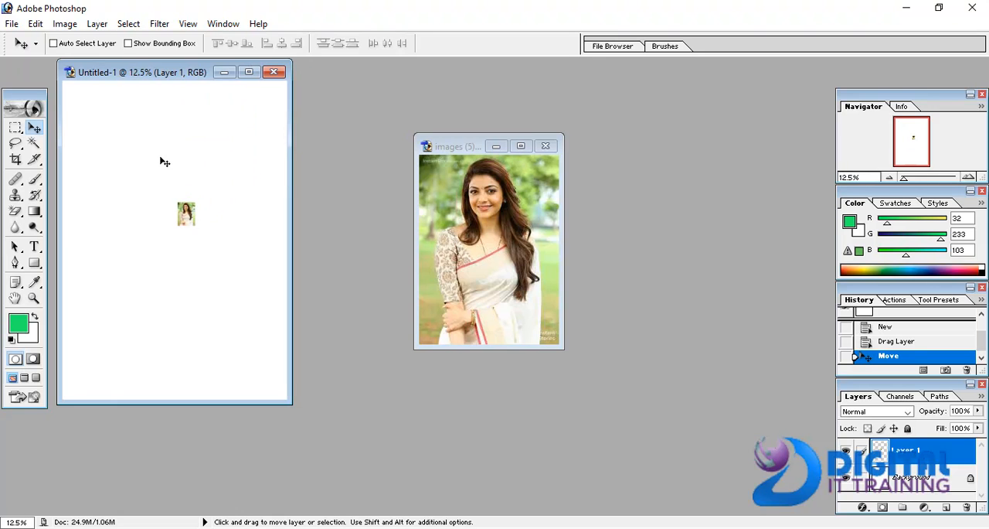
key("ctrl+plus")
key("ctrl+plus")
key("ctrl+minus")
key("ctrl+minus")
key("ctrl+plus")
key("ctrl+plus")
key("ctrl+plus")
key("ctrl+plus")
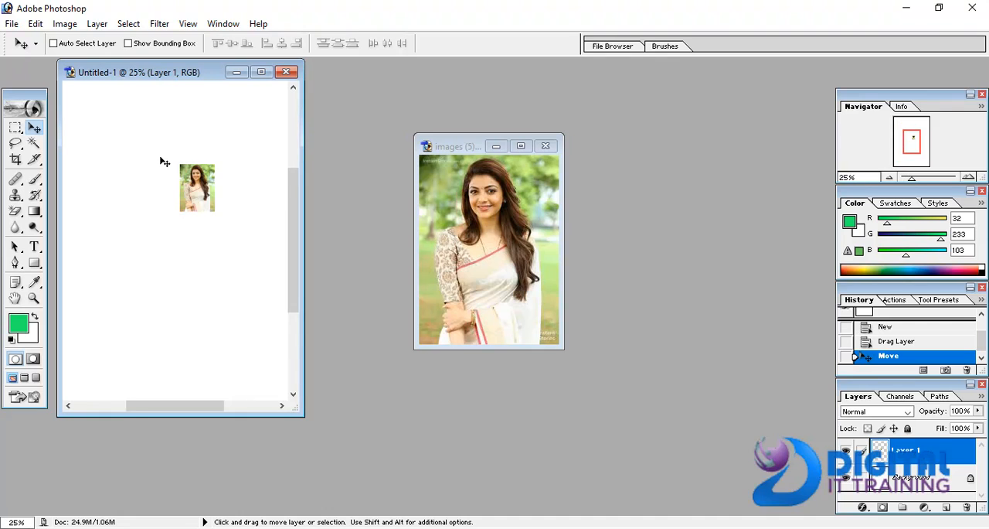
key("ctrl+minus")
- Inspect the original photo in a maximized window at up to 600% magnification, then restore the window at 66.67%
left_click(520, 147)
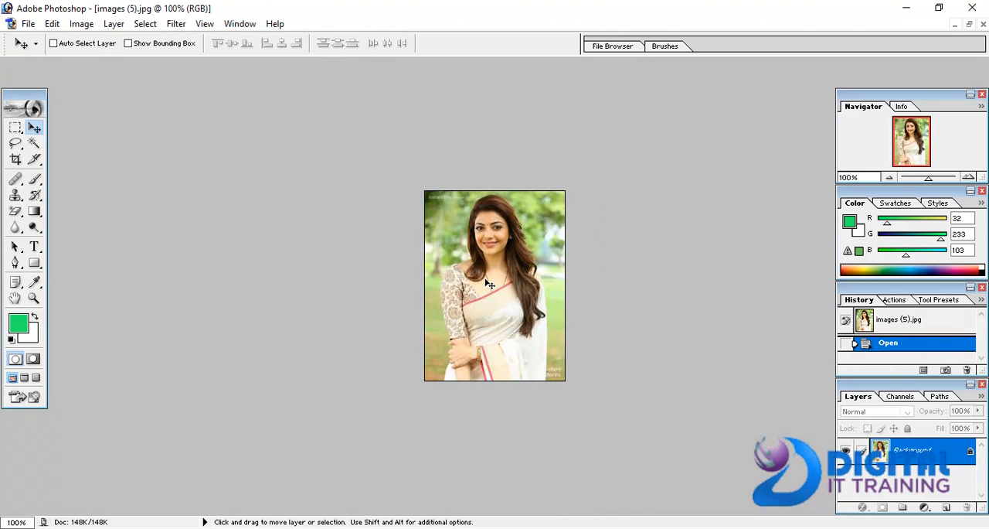
key("ctrl+plus")
key("ctrl+plus")
key("ctrl+plus")
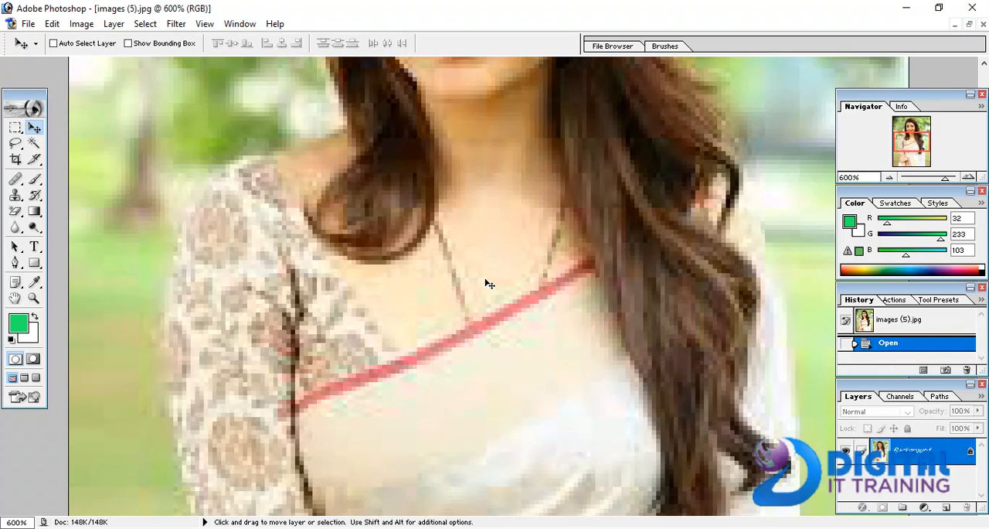
key("ctrl+minus")
key("ctrl+minus")
key("ctrl+minus")
key("ctrl+plus")
key("ctrl+minus")
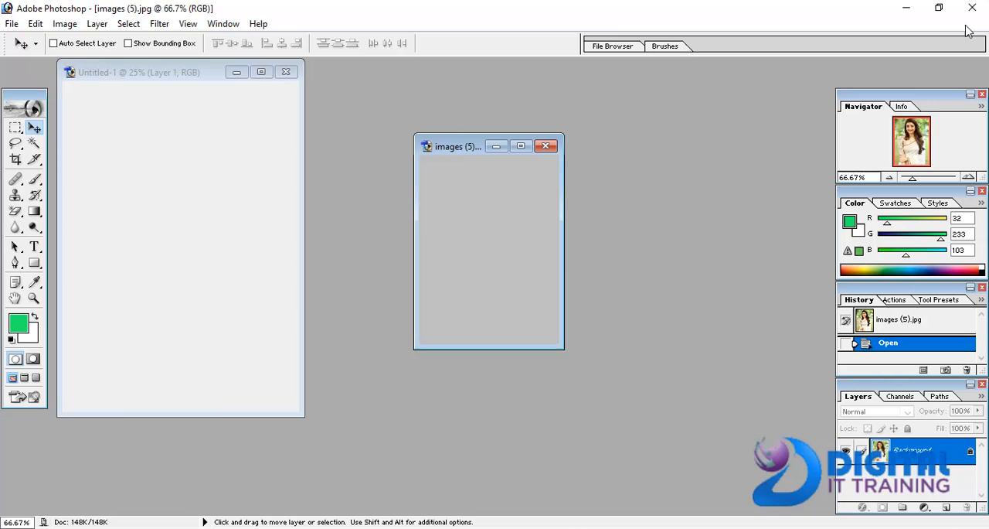
left_click(969, 24)
- Enlarge the photo in the A4 document with Free Transform to about 322% width and 318% height and commit it
left_click(203, 220)
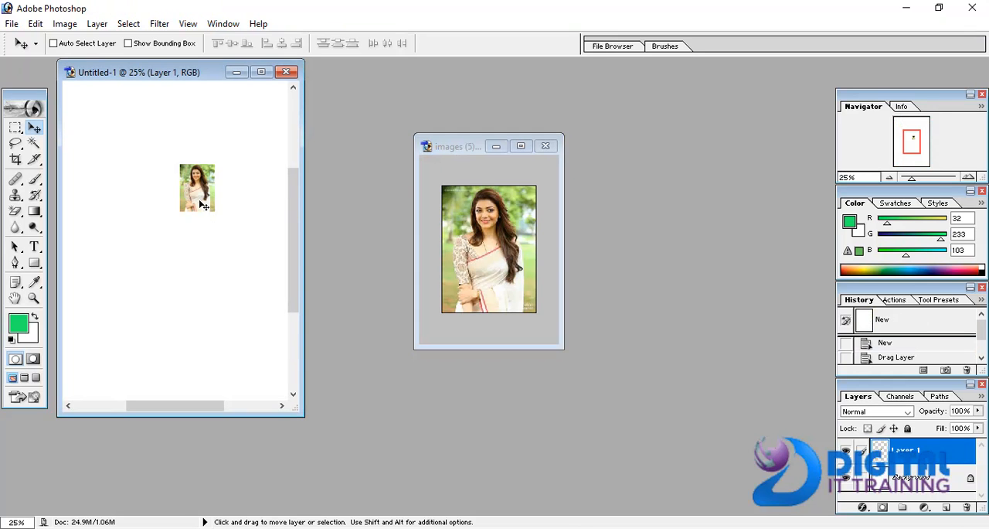
key("ctrl+t")
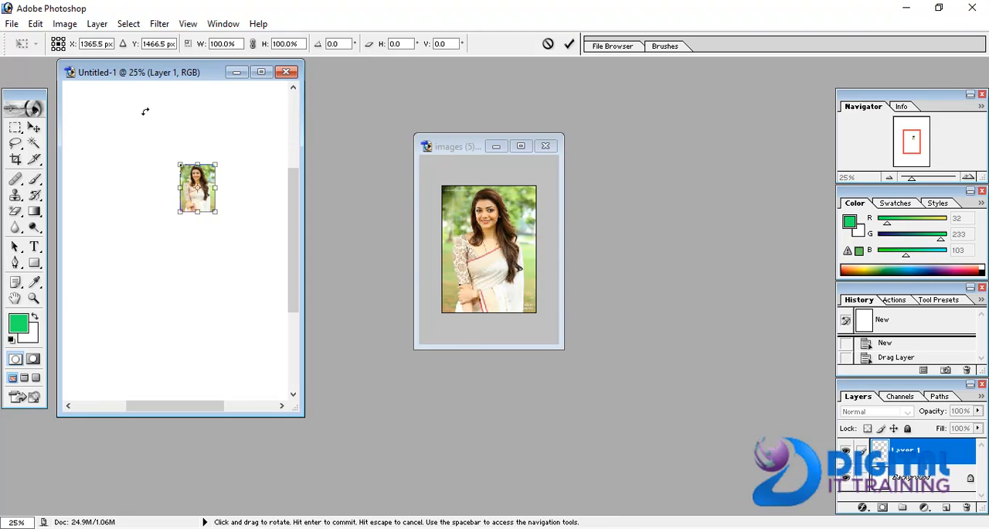
left_click(34, 127)
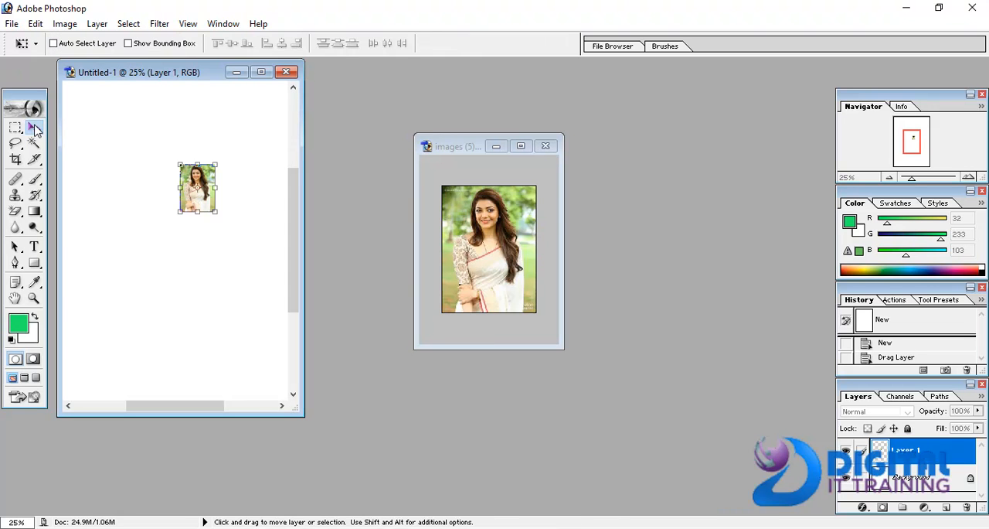
left_click(189, 24)
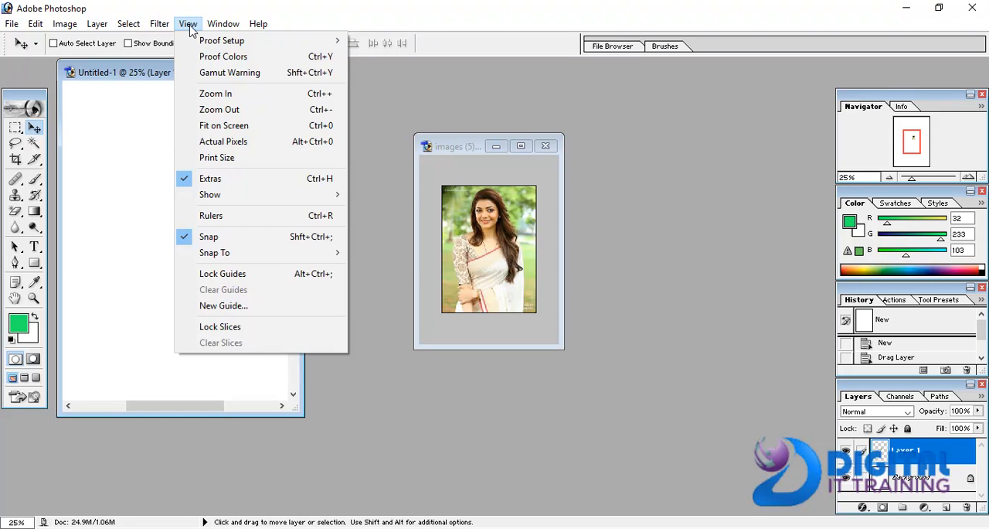
mouse_move(42, 28)
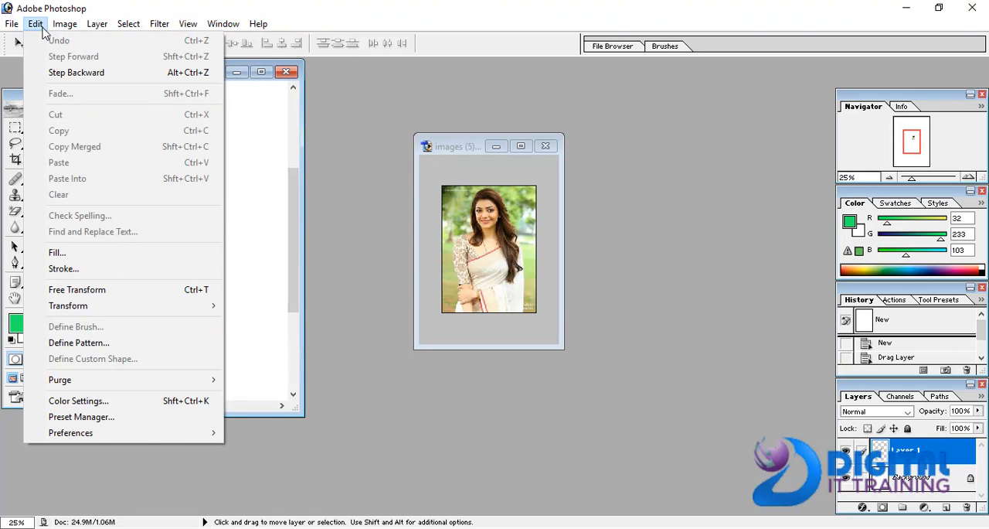
left_click(86, 290)
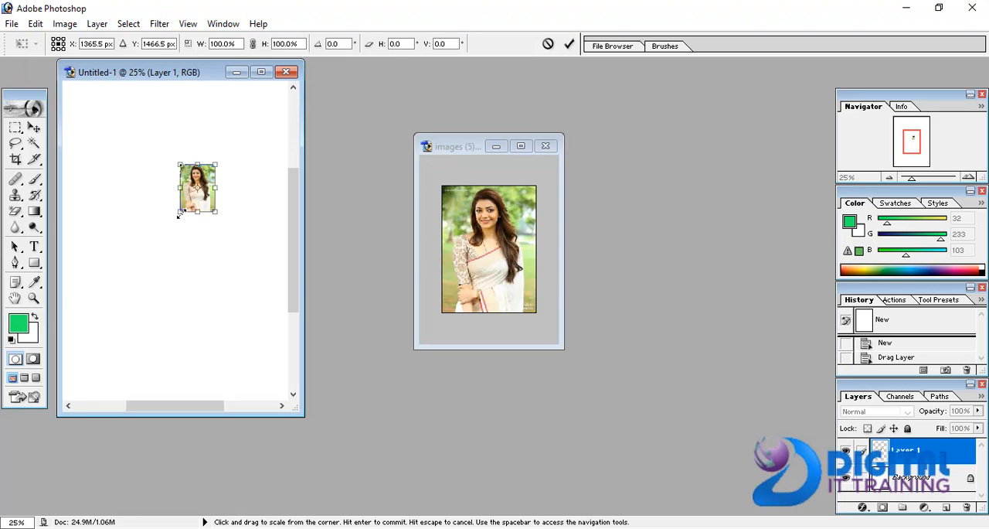
left_click_drag(179, 215, 102, 316)
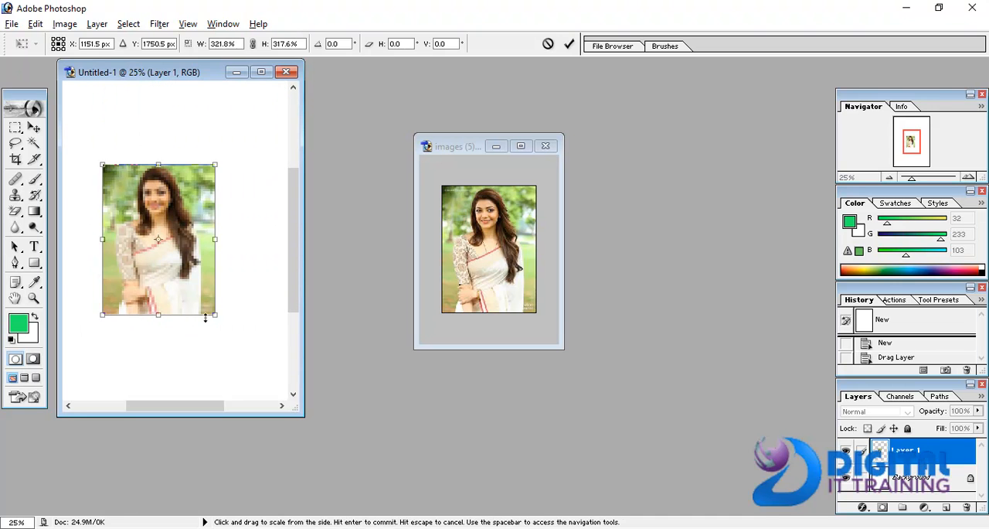
left_click_drag(218, 315, 150, 277)
key("ctrl+z")
key("ctrl+z")
key("ctrl+z")
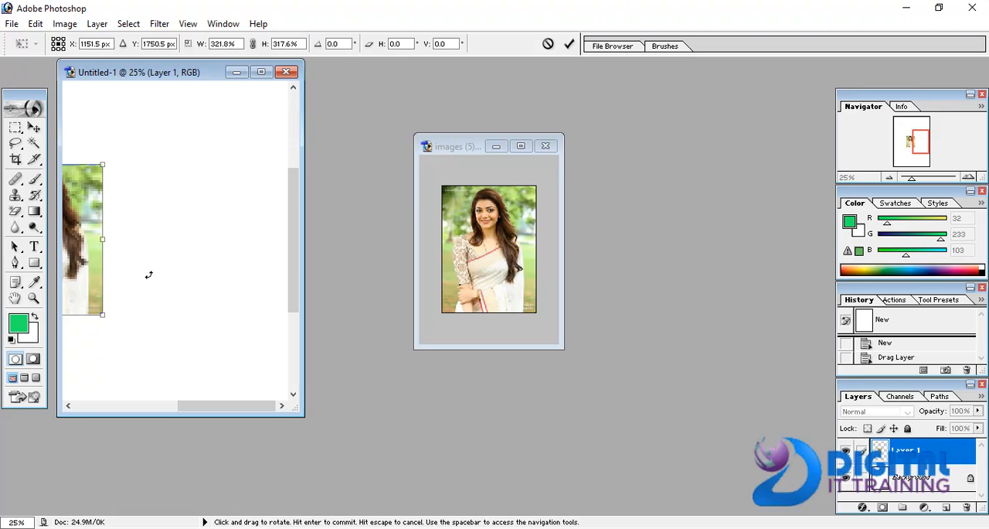
double_click(82, 213)
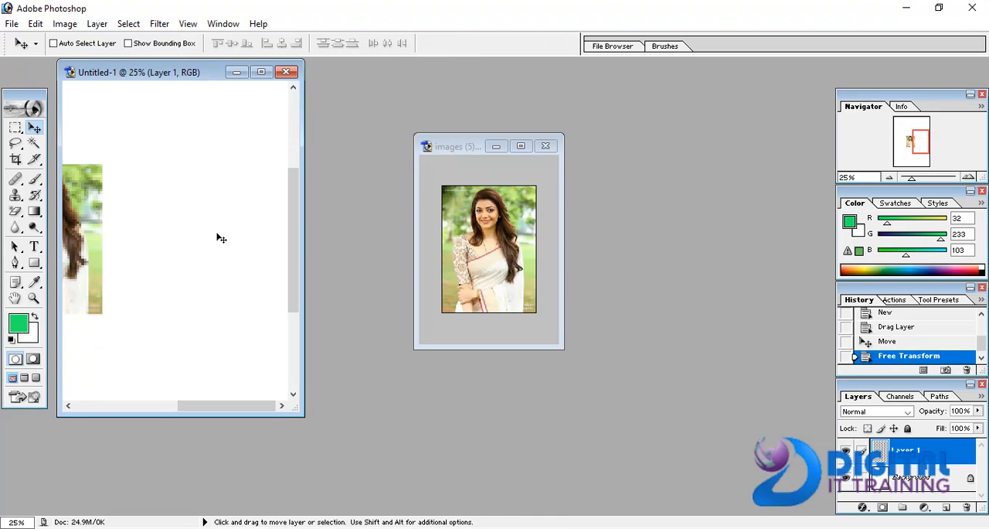
- Move the enlarged photo right and slightly up on the page, then scale it evenly about its centre to about 106.8%
left_click_drag(105, 226, 224, 198)
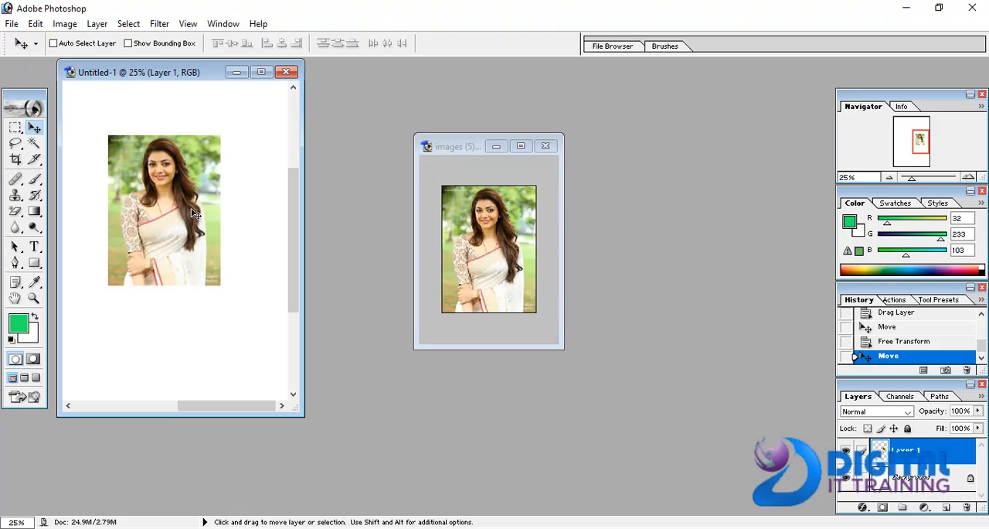
key("ctrl+t")
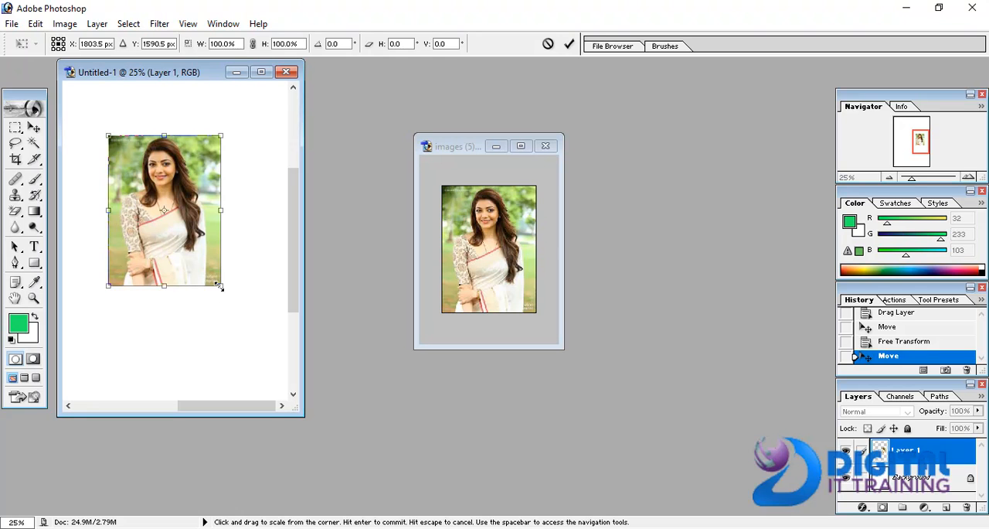
mouse_move(219, 286)
left_mouse_down()
mouse_move(268, 354)
mouse_move(211, 287)
mouse_move(221, 293)
left_mouse_up()
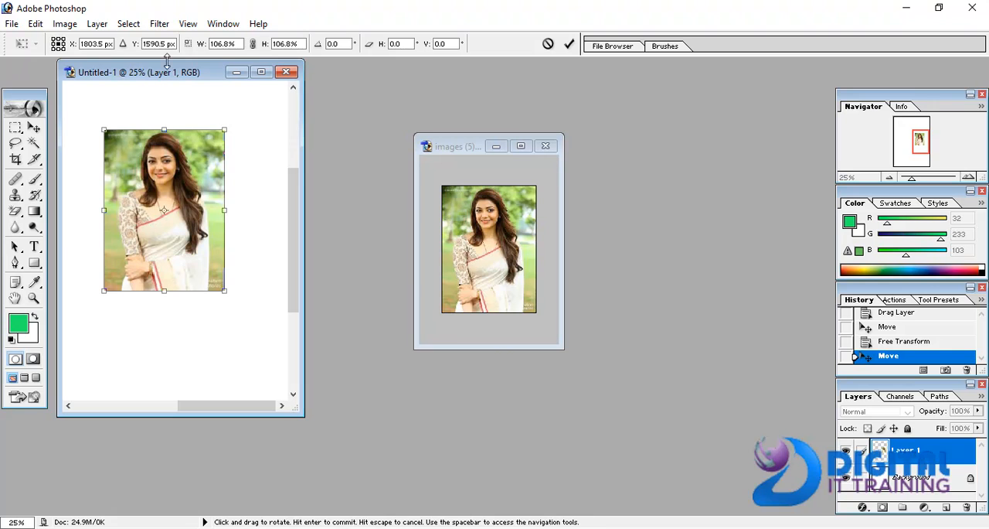
key("Return")
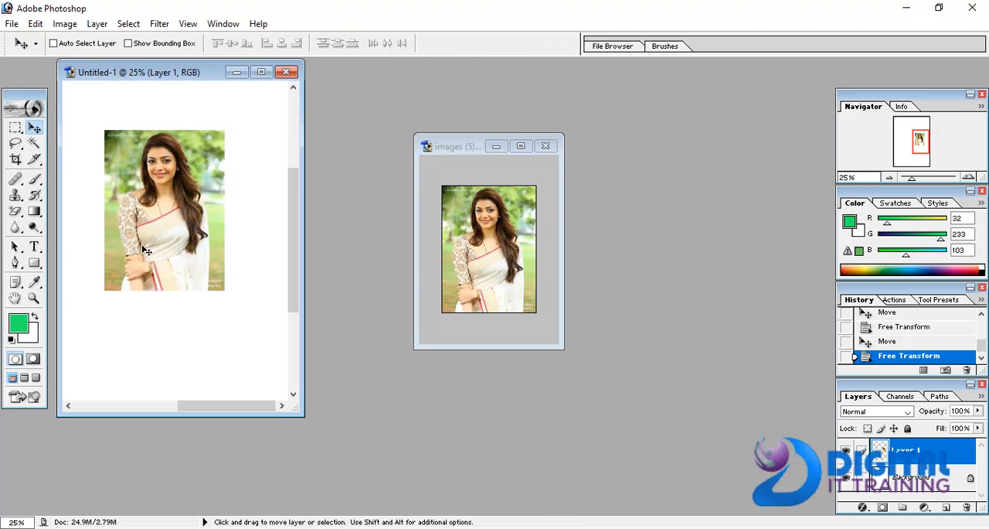
- Shift the photo left to about X 1631.5 px in Free Transform mode and apply the transformation
key("ctrl+t")
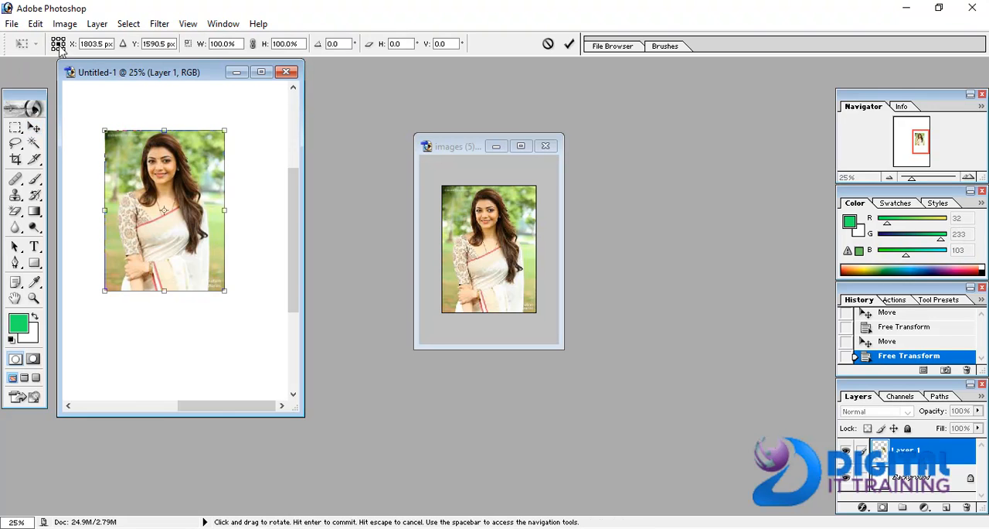
left_click(35, 24)
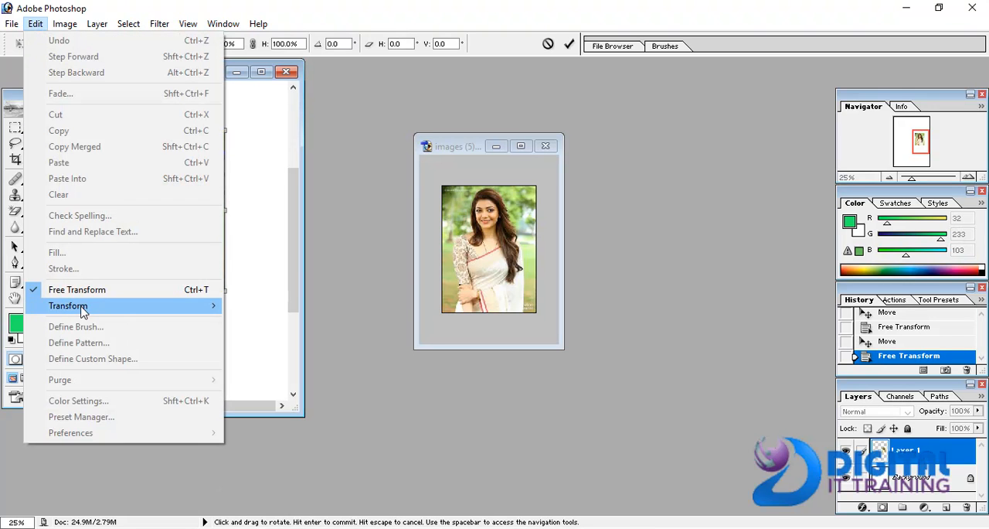
mouse_move(168, 309)
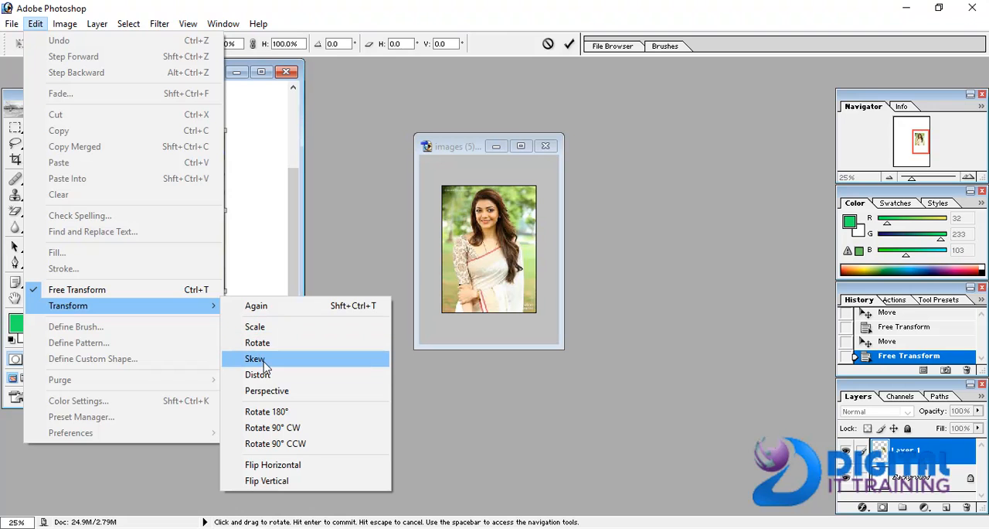
left_click(261, 250)
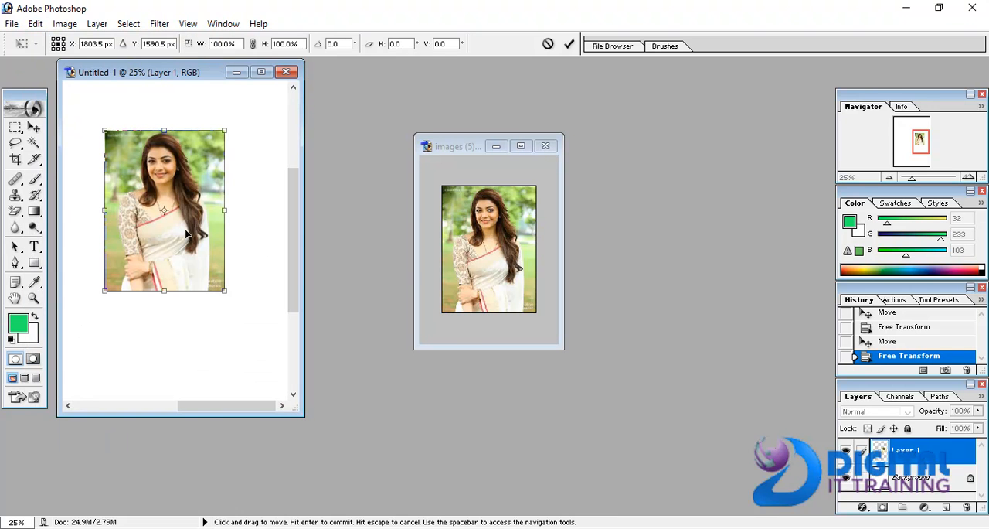
left_click_drag(166, 231, 149, 229)
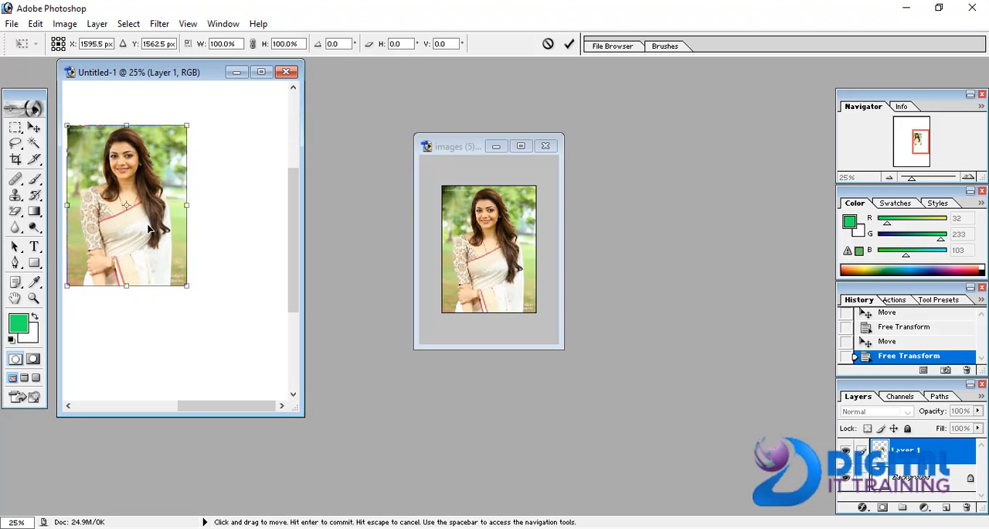
mouse_move(149, 228)
left_mouse_down()
mouse_move(237, 229)
mouse_move(147, 228)
left_mouse_up()
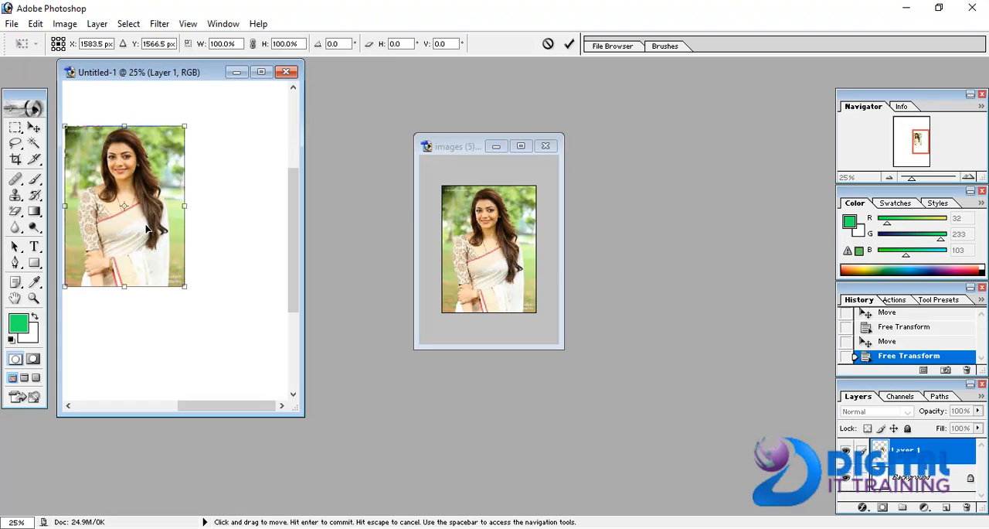
mouse_move(146, 228)
left_mouse_down()
mouse_move(187, 244)
mouse_move(156, 233)
left_mouse_up()
left_click(33, 126)
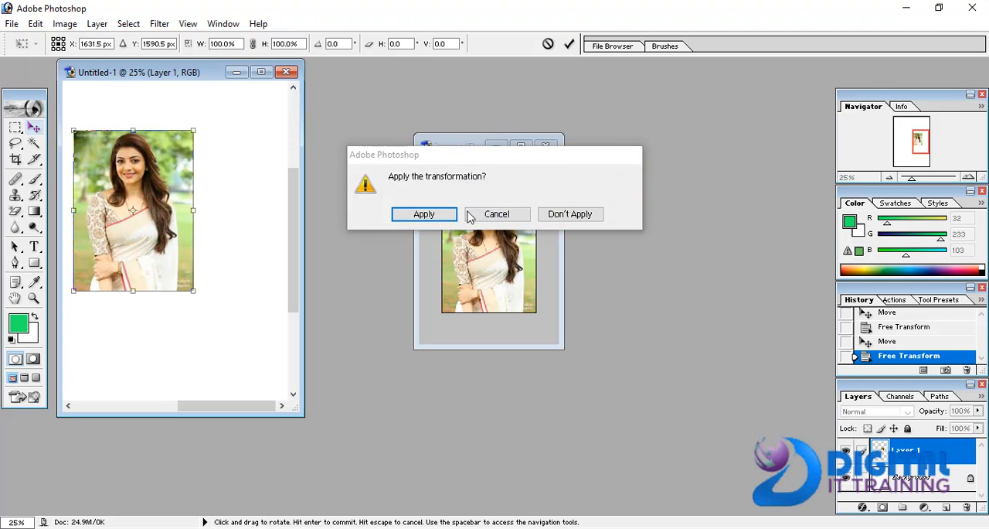
left_click(432, 215)
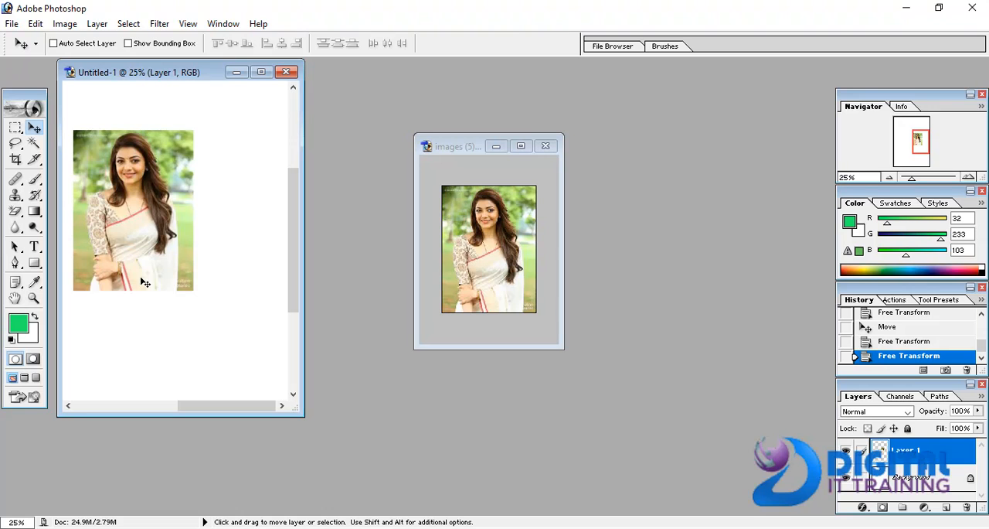
- Reposition the photo on the page with the Move tool, leaving it slightly further right and lower, and list the layers under it
left_click_drag(145, 283, 108, 282)
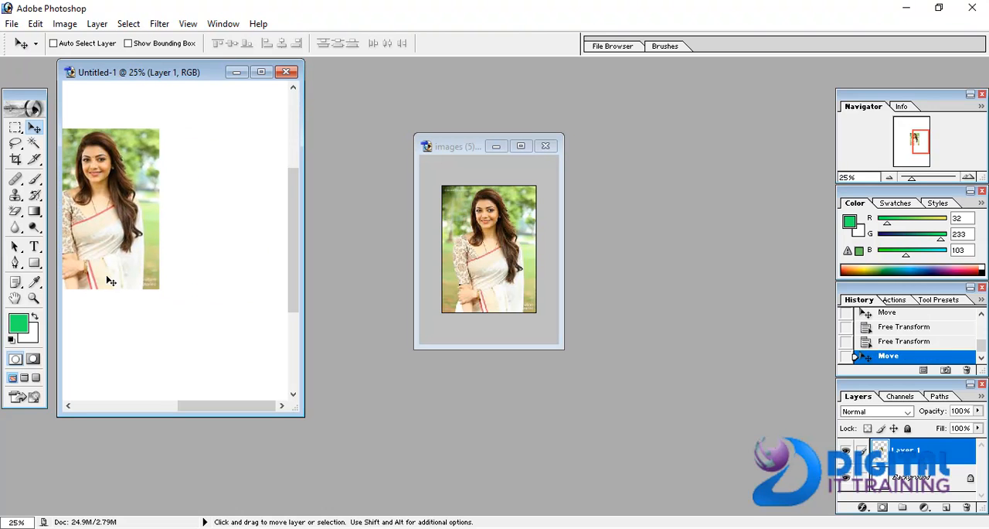
right_click(107, 282)
left_click(96, 208)
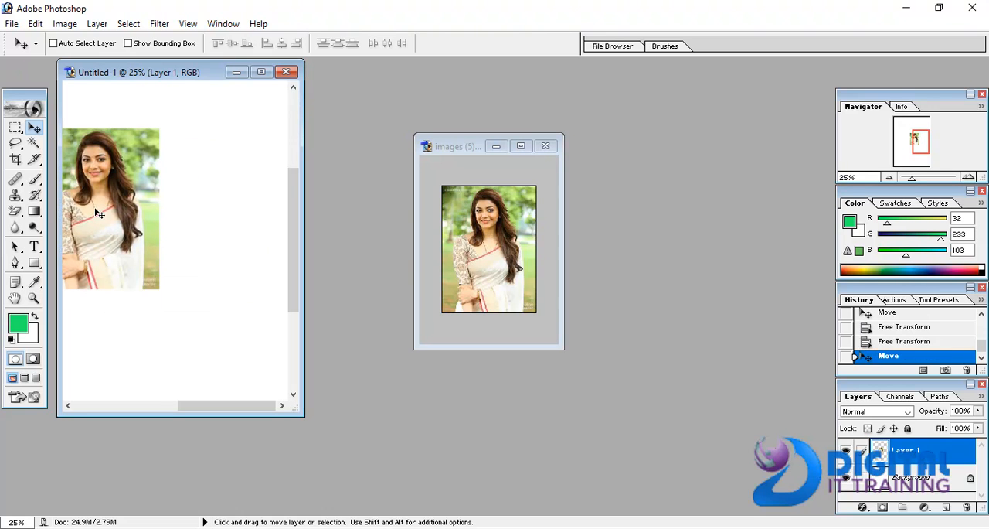
left_click(36, 23)
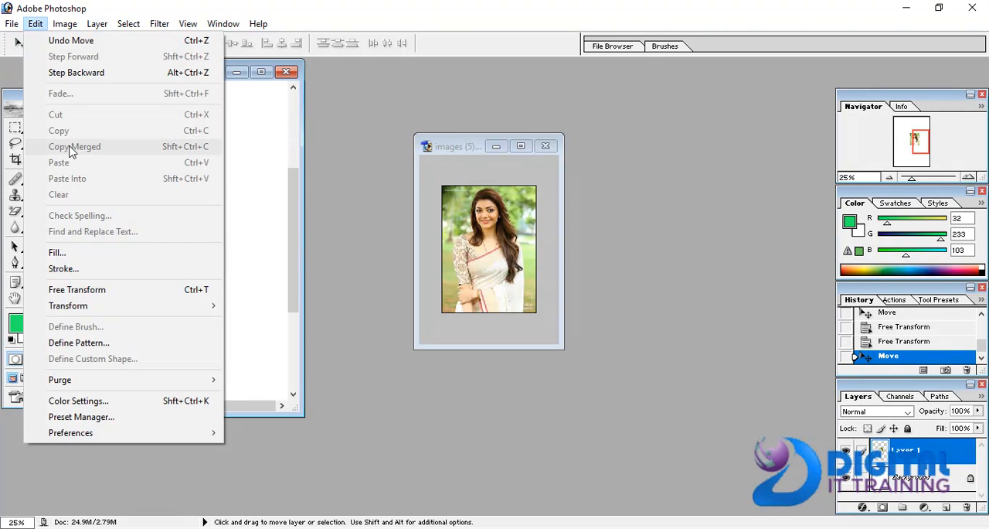
left_click(257, 224)
left_click_drag(143, 227, 209, 237)
right_click(209, 237)
left_click(105, 157)
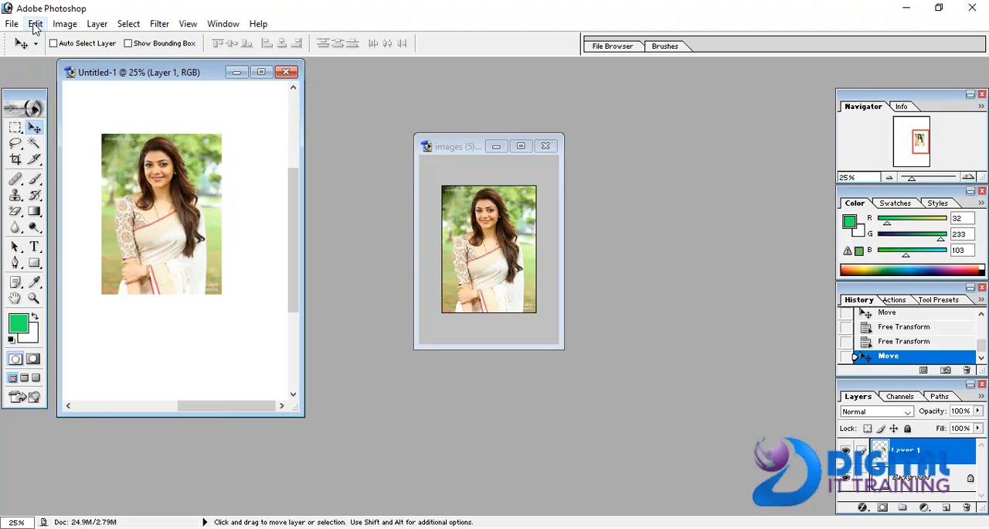
left_click(34, 24)
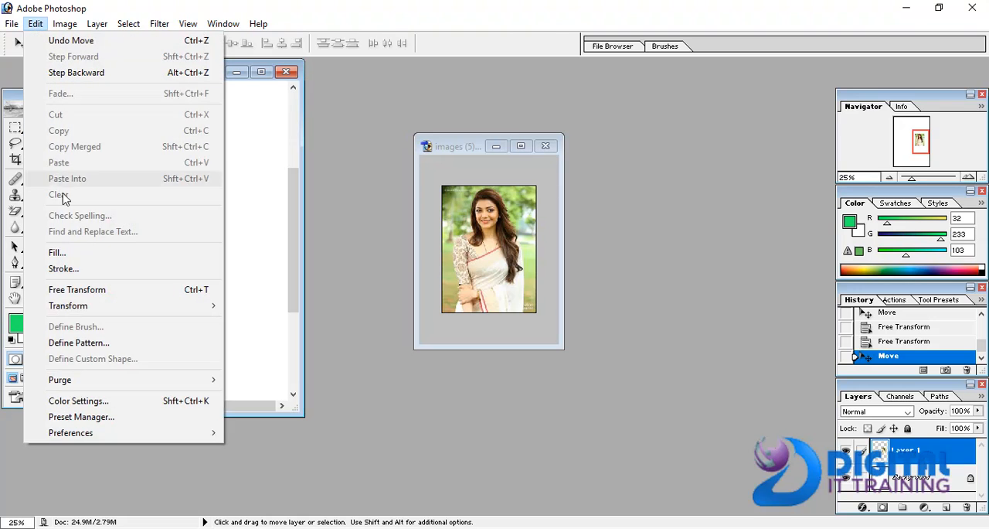
left_click(281, 311)
left_click_drag(175, 255, 122, 245)
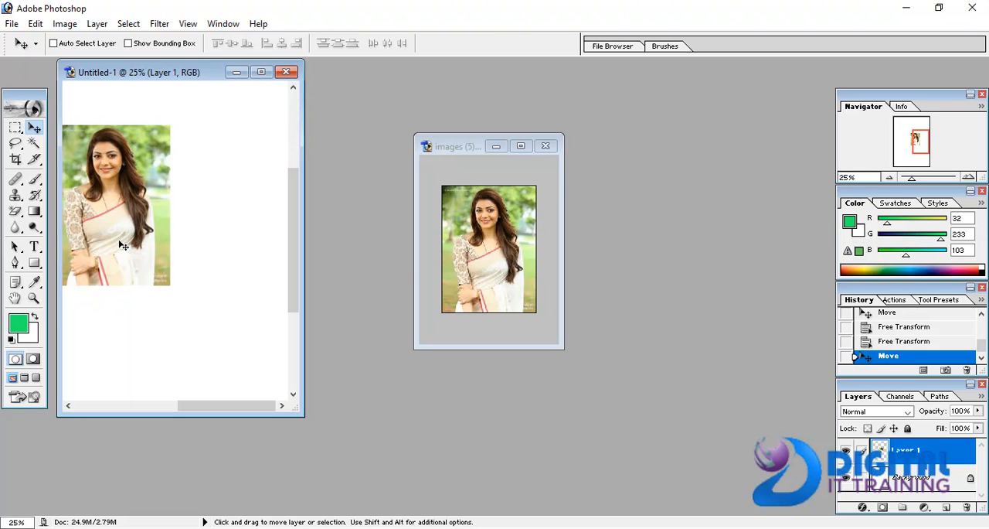
left_click_drag(120, 245, 158, 262)
right_click(162, 262)
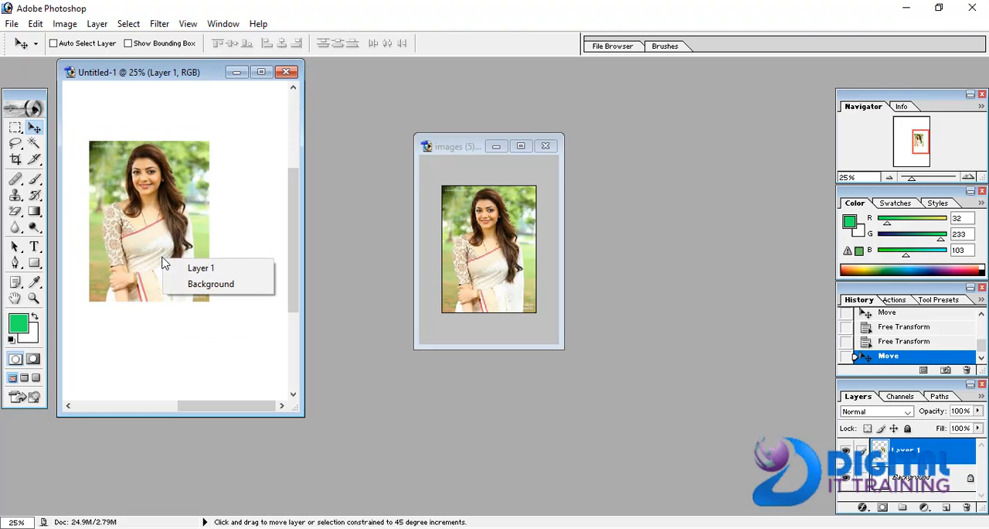
left_click(163, 262)
- Copy the original photo into the A4 document again and enlarge it beside the first to about 319.8% width and 335.1% height
left_click(476, 262)
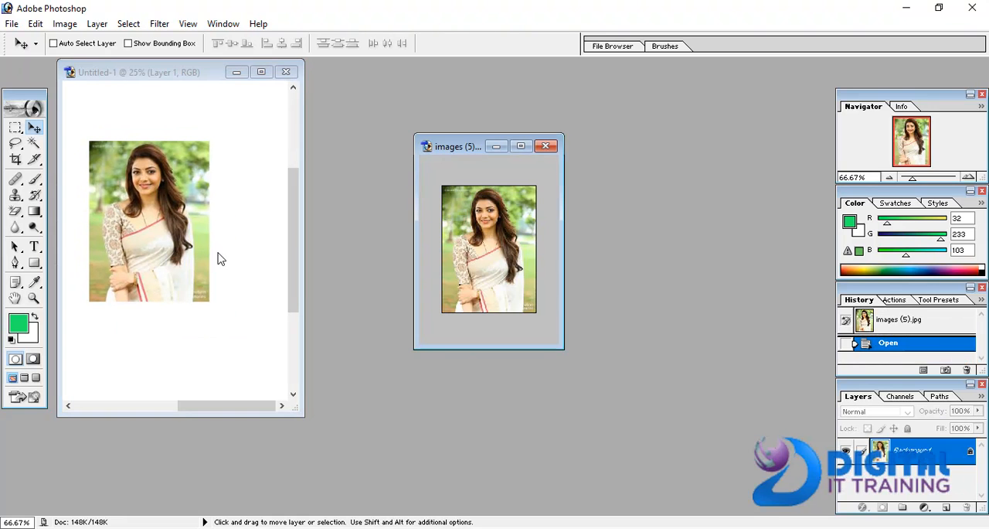
left_click_drag(335, 240, 245, 194)
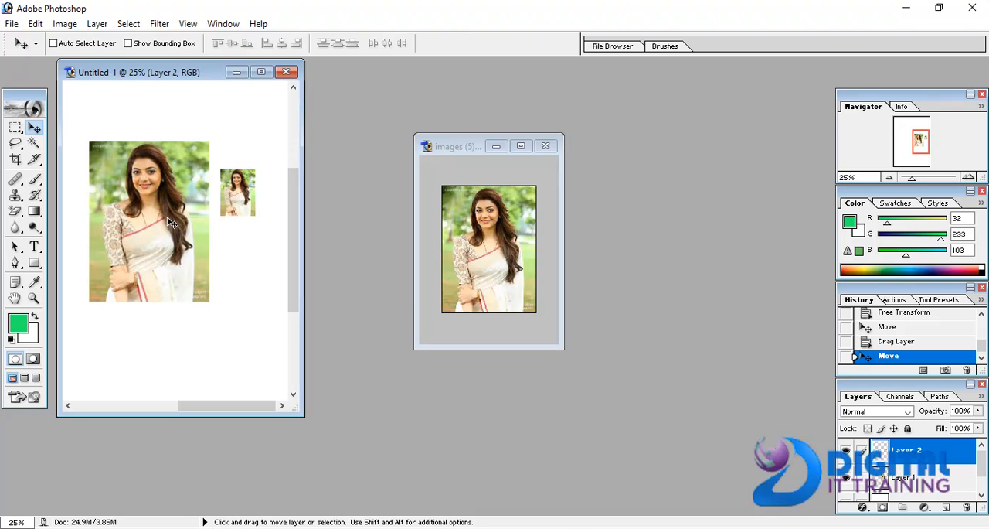
key("ctrl+t")
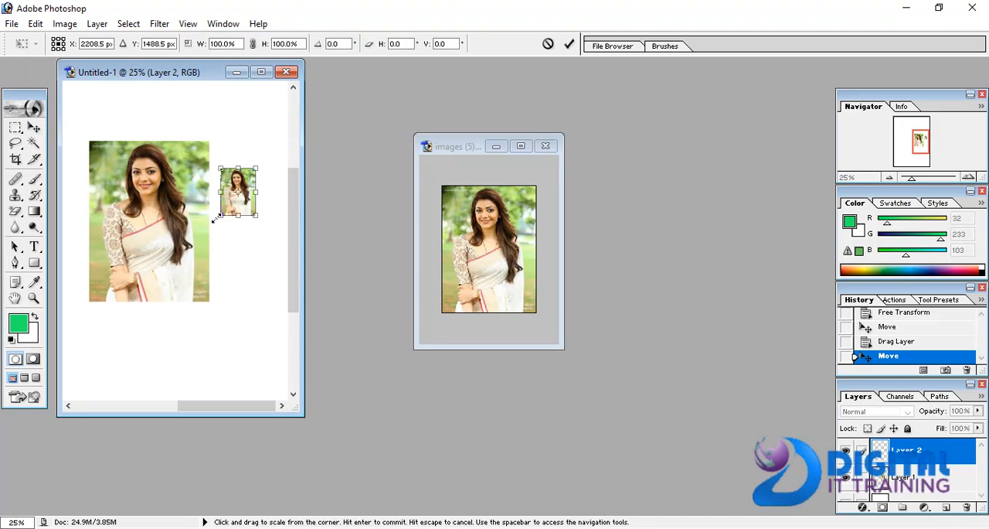
left_click_drag(216, 218, 140, 319)
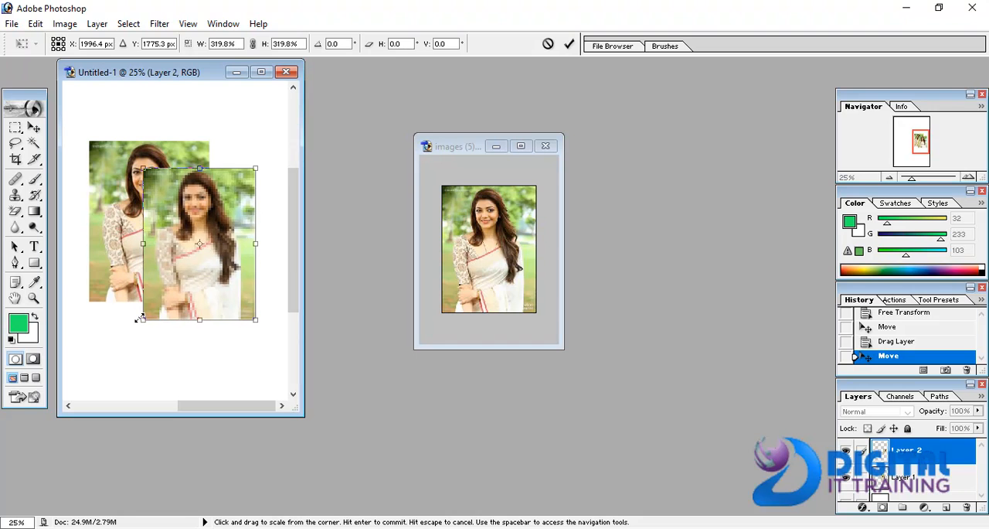
left_click_drag(202, 272, 247, 251)
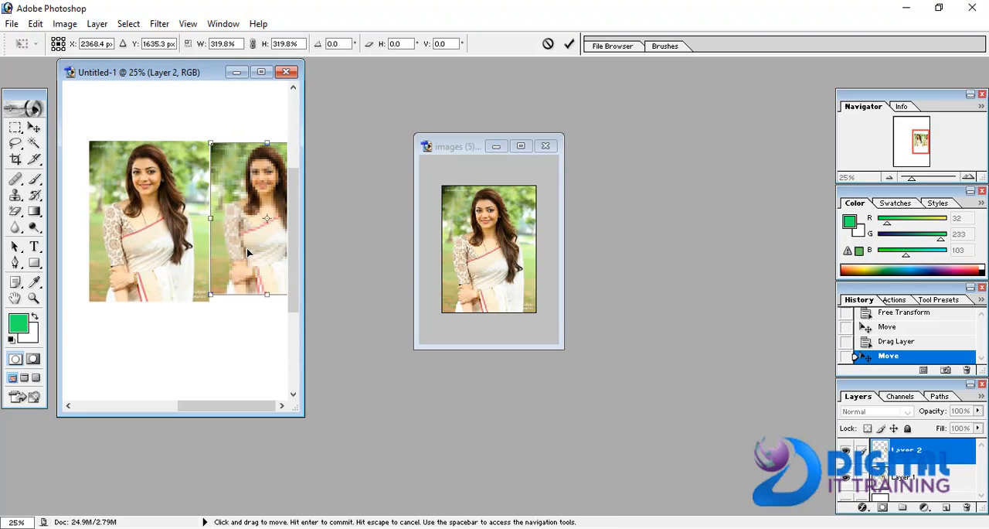
left_click_drag(267, 294, 268, 302)
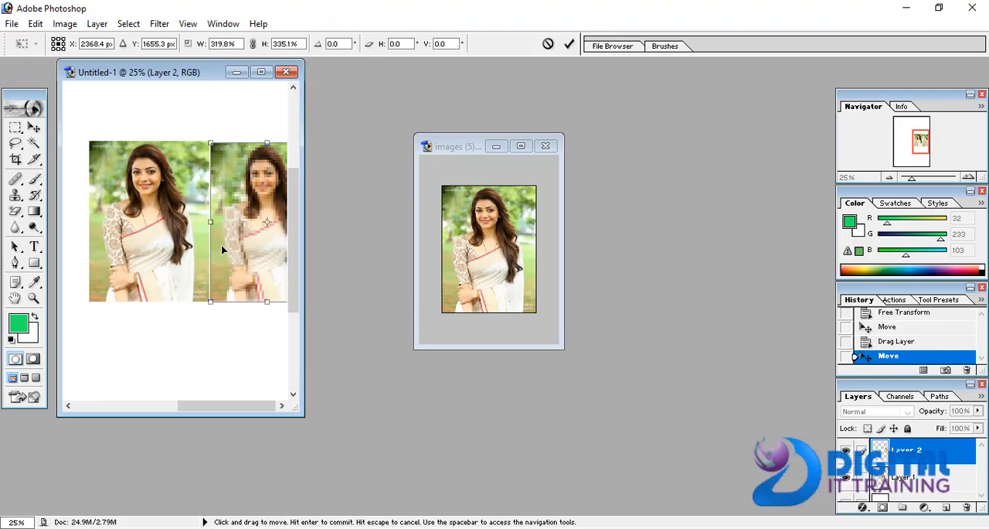
key("Return")
- Move the first photo's layer left on the page and place the second photo's layer directly against its right edge
right_click(151, 233)
left_click(163, 236)
left_click_drag(155, 238, 95, 247)
mouse_move(199, 242)
left_mouse_down()
mouse_move(208, 221)
mouse_move(248, 229)
mouse_move(214, 235)
left_mouse_up()
right_click(265, 230)
left_click(298, 232)
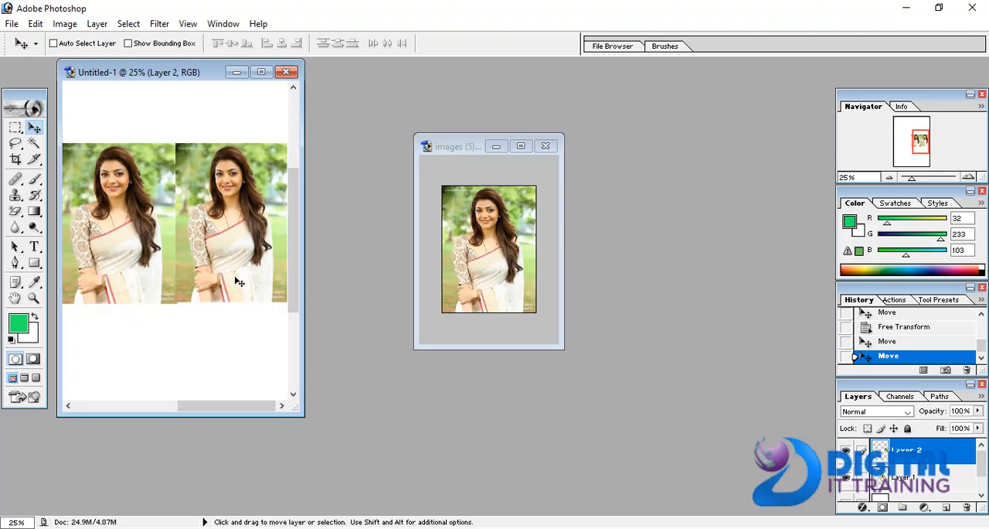
- Stretch the second photo to 103.7% height with Free Transform and apply the transformation
key("ctrl+t")
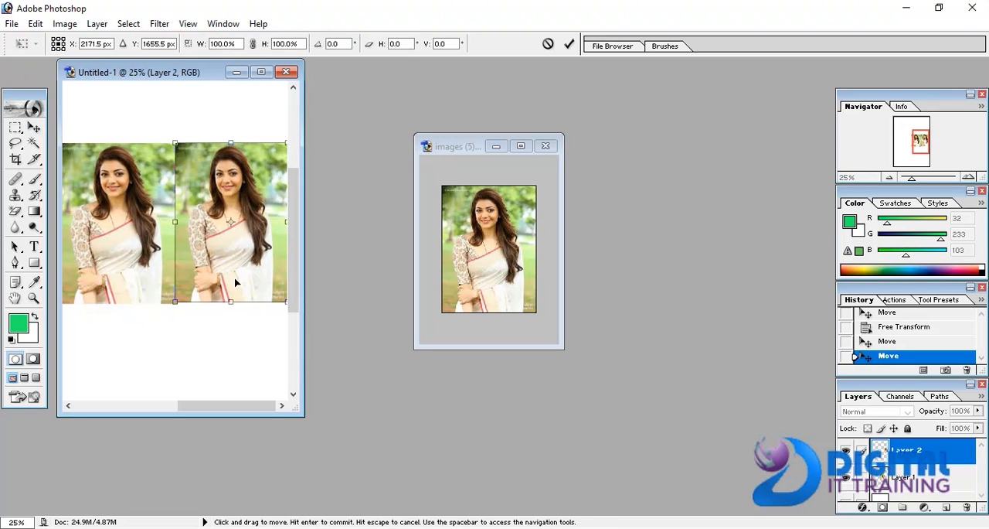
left_click_drag(230, 301, 230, 307)
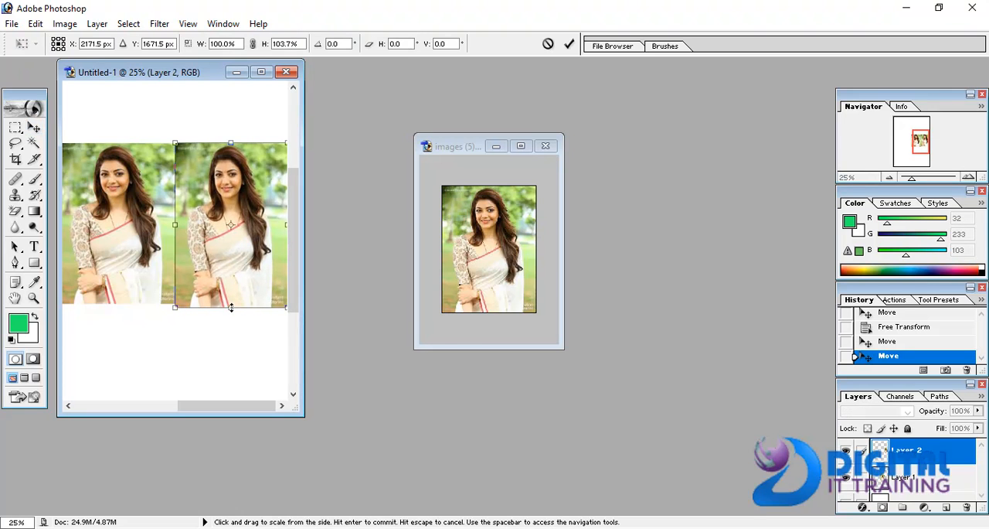
left_click(34, 128)
left_click(423, 214)
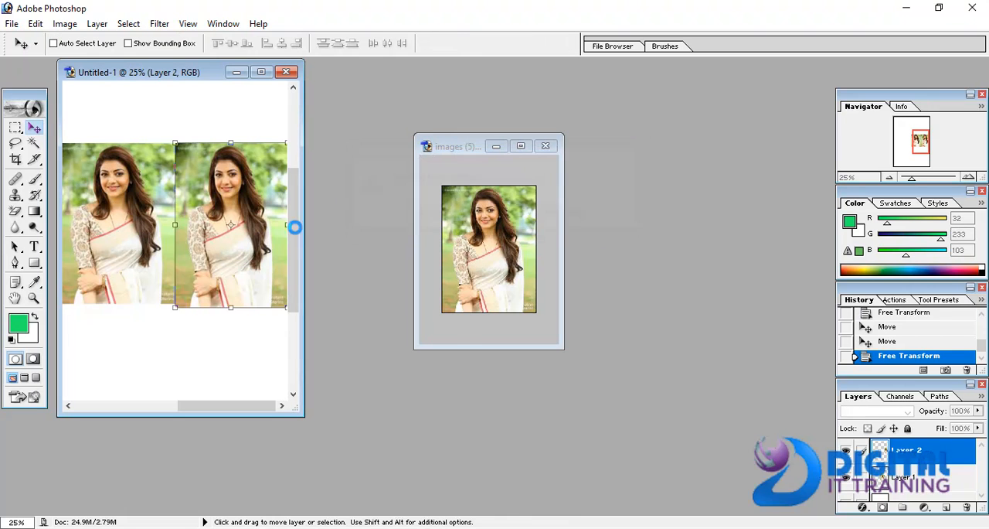
- List the layers lying under the second photo with the Move tool
right_click(235, 245)
left_click(246, 248)
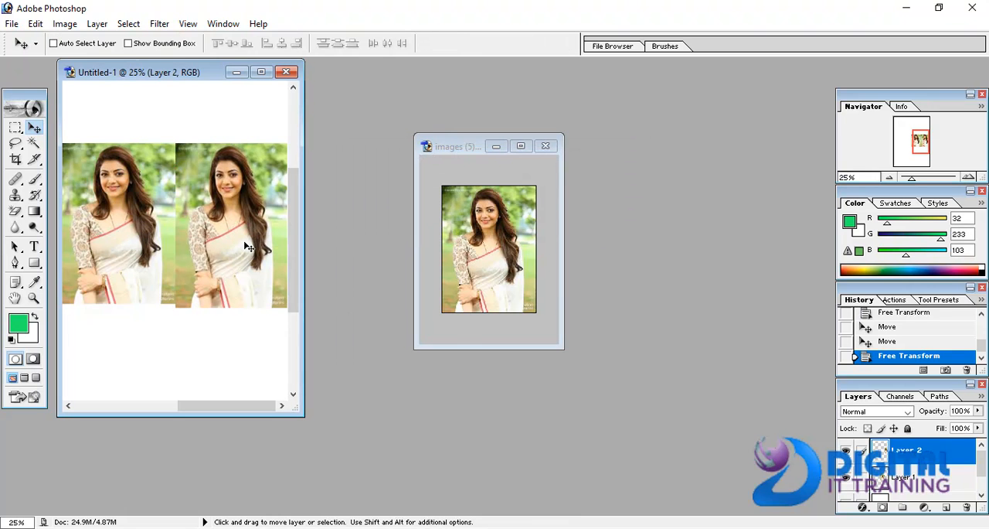
mouse_move(209, 234)
left_mouse_down()
mouse_move(224, 234)
mouse_move(206, 231)
left_mouse_up()
right_click(210, 241)
right_click(217, 205)
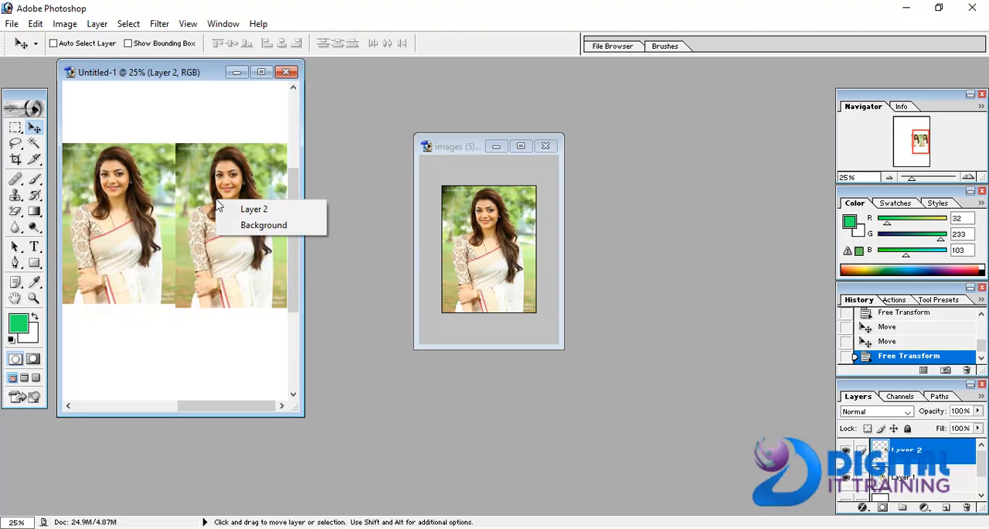
left_click(218, 203)
- Start Free Transform on the second photo and scale it to about 97.4% width and 98.7% height
key("ctrl+t")
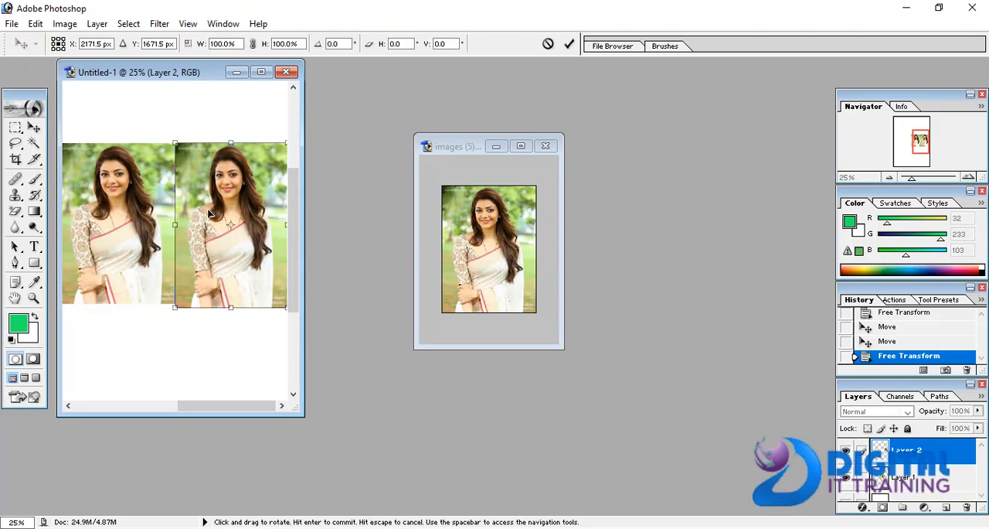
right_click(259, 271)
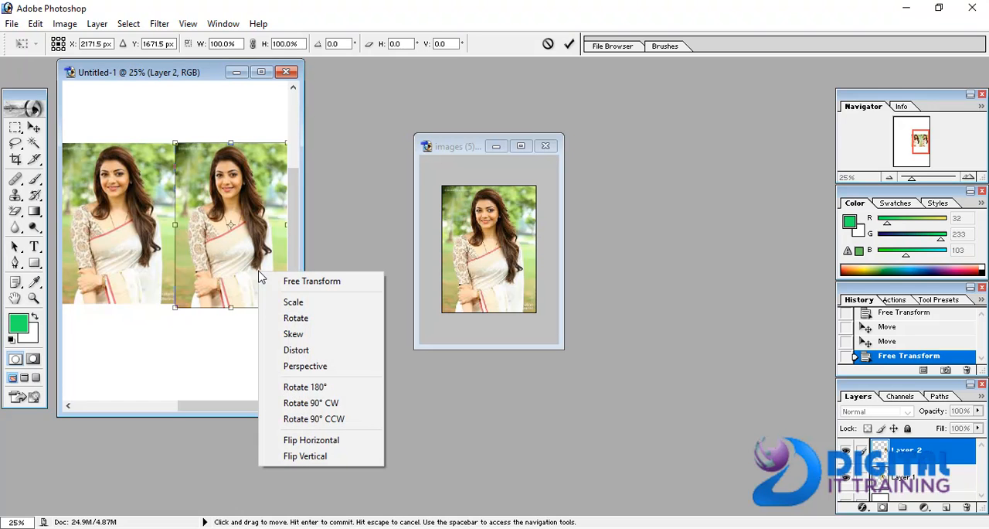
left_click(293, 302)
mouse_move(176, 309)
left_mouse_down()
mouse_move(225, 292)
mouse_move(186, 312)
mouse_move(178, 305)
left_mouse_up()
- Rotate the second photo by about -0.1° with the transform's Rotate option
right_click(206, 270)
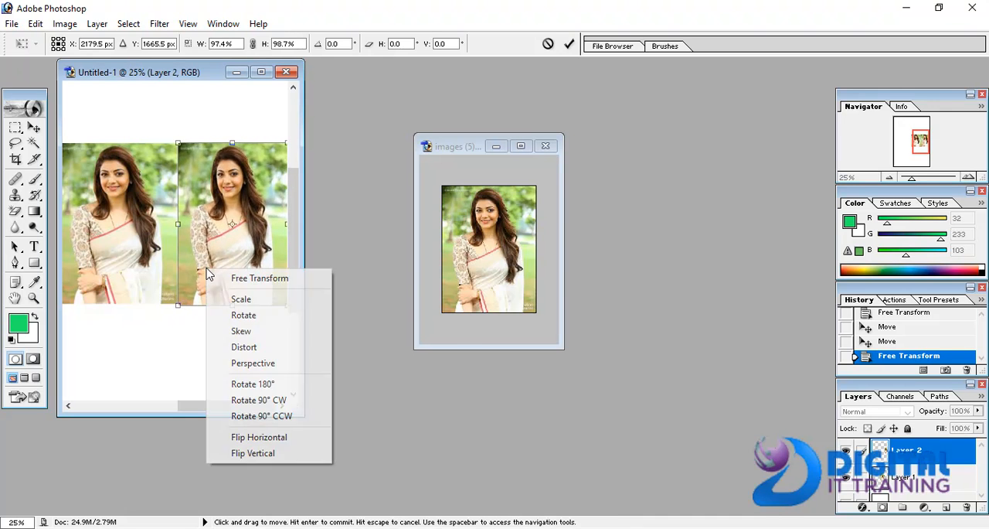
left_click(240, 313)
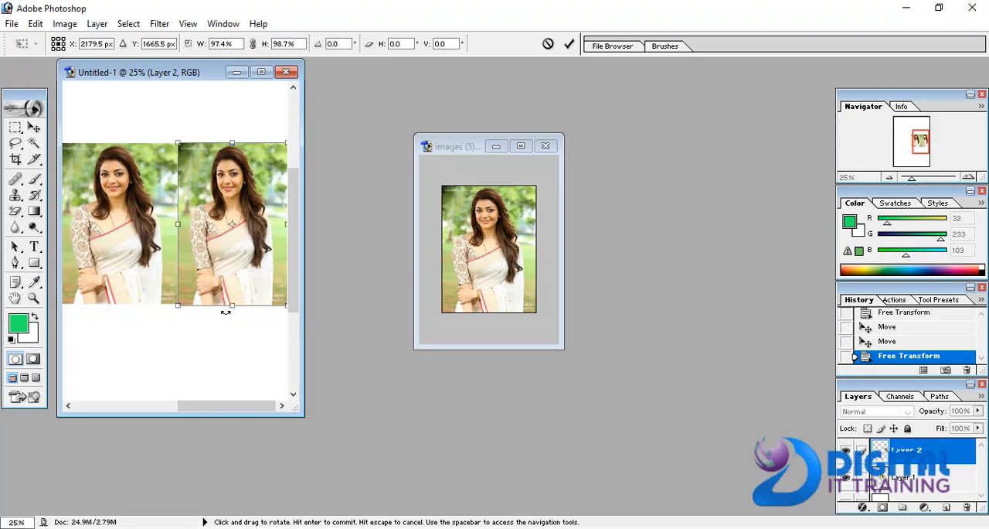
mouse_move(177, 310)
left_mouse_down()
mouse_move(225, 328)
mouse_move(171, 320)
left_mouse_up()
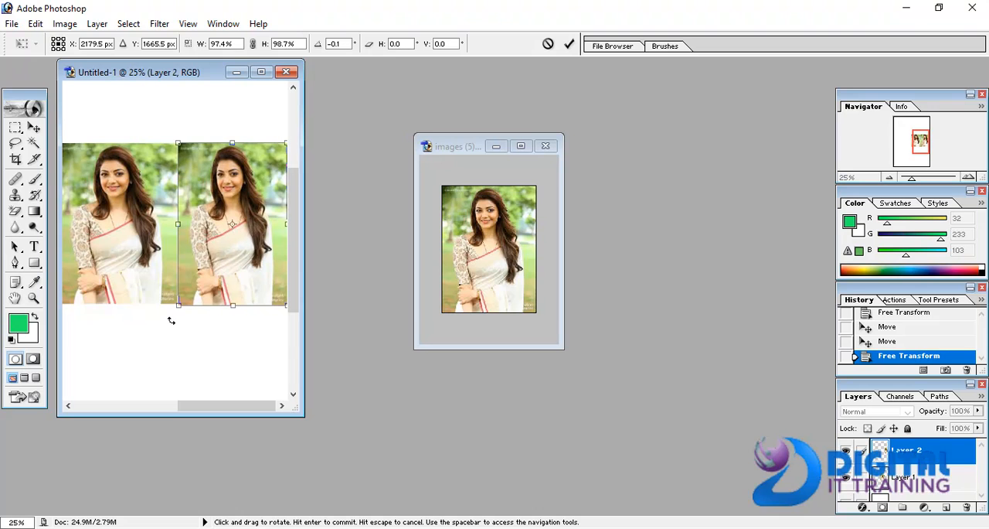
- Skew the second photo by pulling its lower-left corner inward, leaving about 8.4° of horizontal skew
right_click(196, 266)
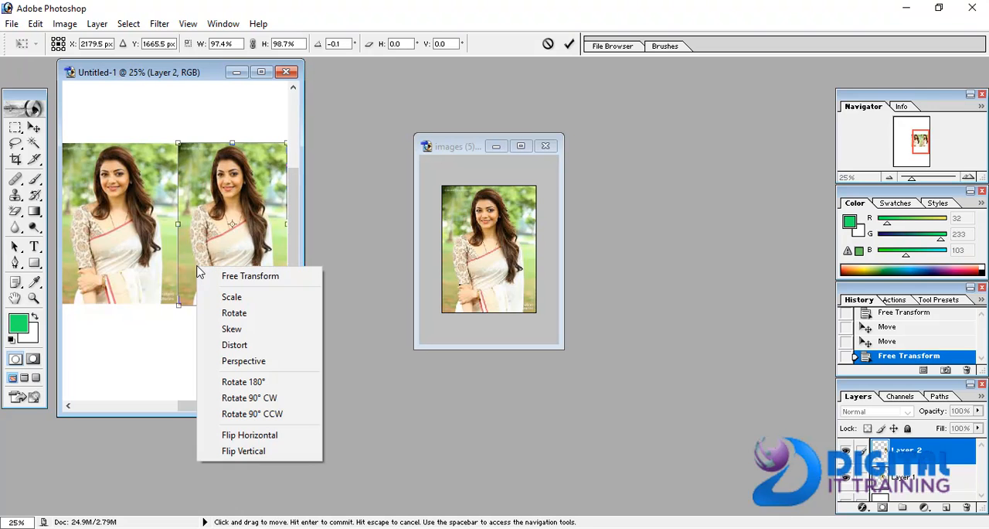
left_click(229, 328)
left_click_drag(192, 298, 224, 288)
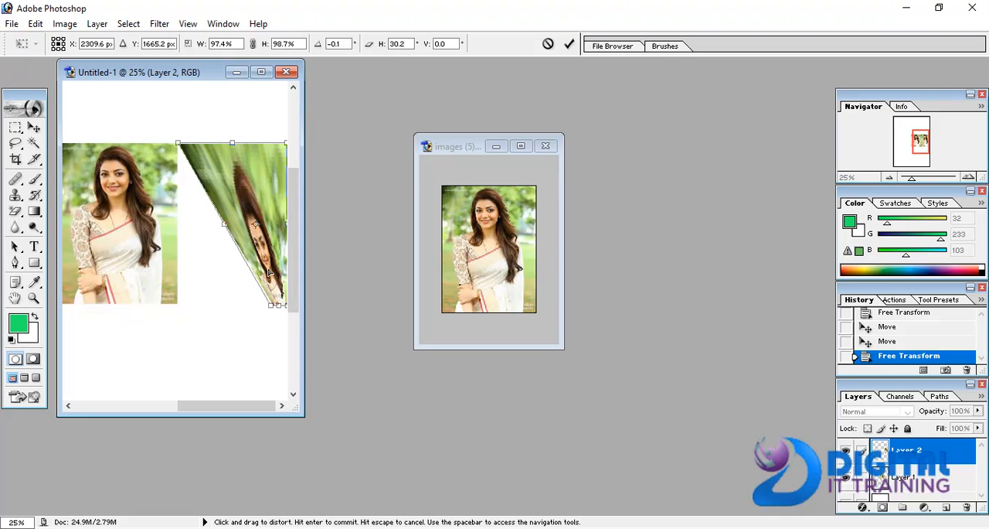
left_click_drag(262, 248, 258, 366)
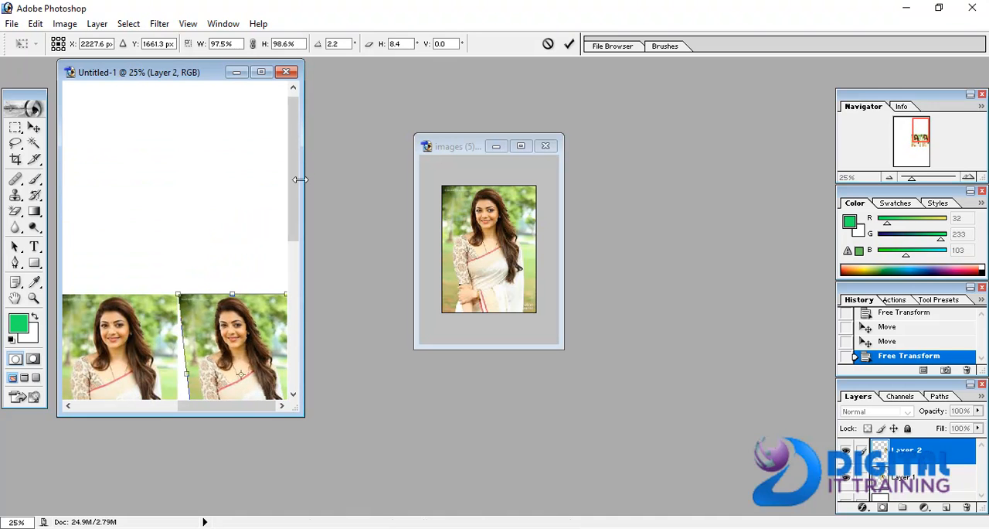
left_click_drag(293, 204, 314, 297)
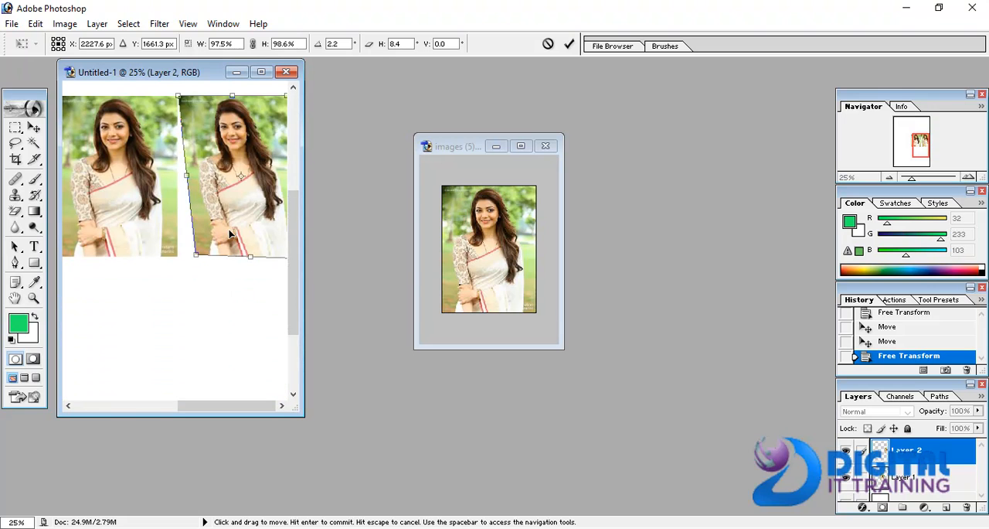
- Distort the second photo by pulling its lower-left corner back out to the first photo's edge, reaching about 113.0% width
right_click(229, 233)
left_click(236, 309)
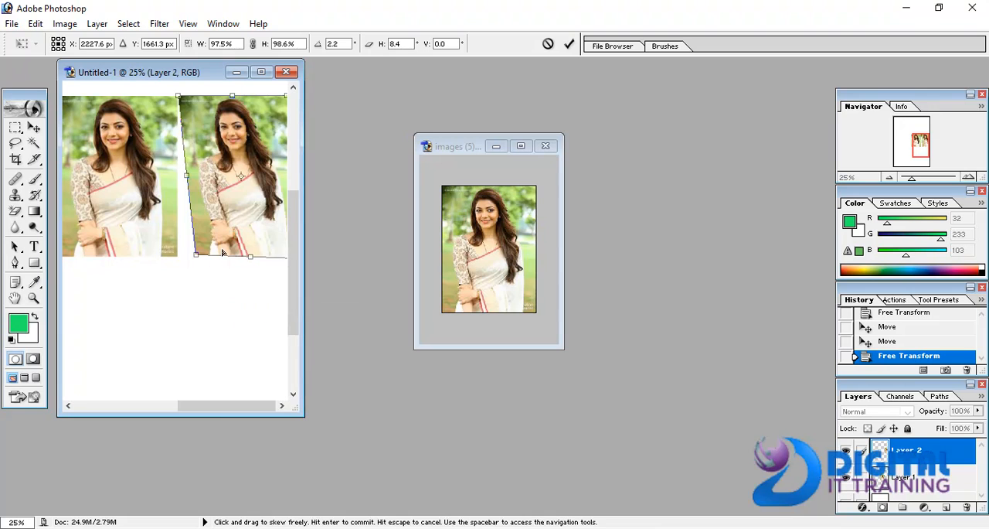
mouse_move(197, 258)
left_mouse_down()
mouse_move(224, 240)
mouse_move(278, 122)
mouse_move(205, 228)
mouse_move(232, 97)
mouse_move(249, 88)
mouse_move(212, 255)
mouse_move(150, 270)
mouse_move(159, 219)
mouse_move(178, 234)
mouse_move(178, 147)
mouse_move(74, 100)
mouse_move(249, 138)
mouse_move(246, 116)
mouse_move(179, 341)
left_mouse_up()
- Try a Perspective transform that shortens the second photo's left side, and undo it
right_click(199, 300)
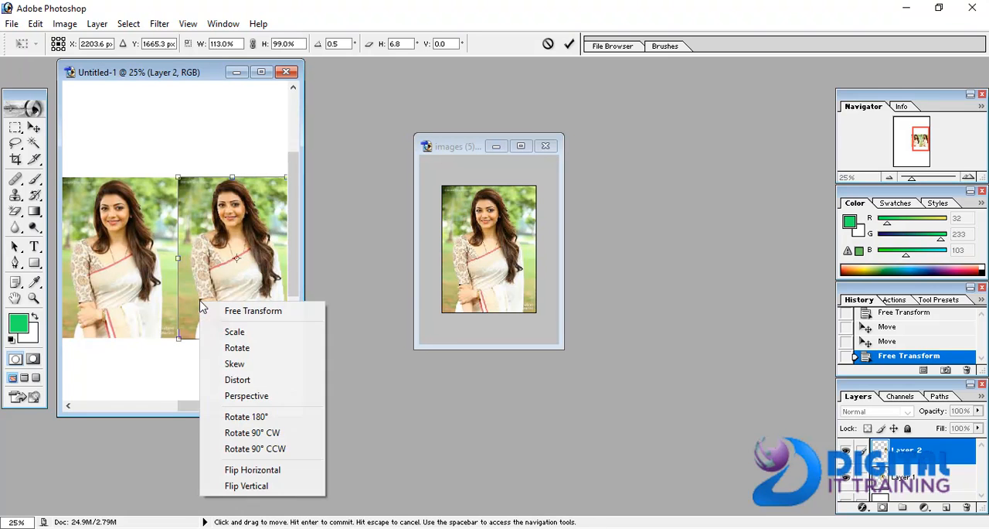
left_click(249, 396)
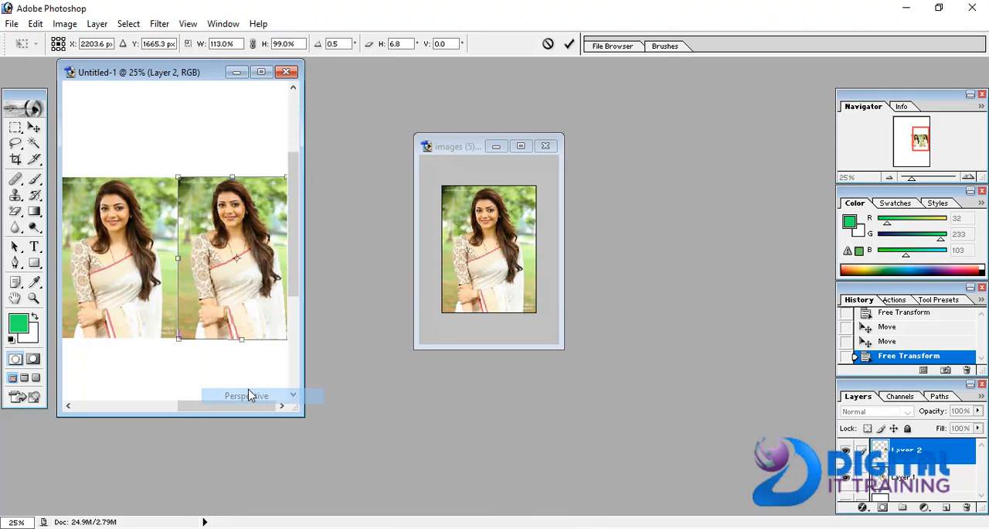
left_click_drag(180, 340, 177, 292)
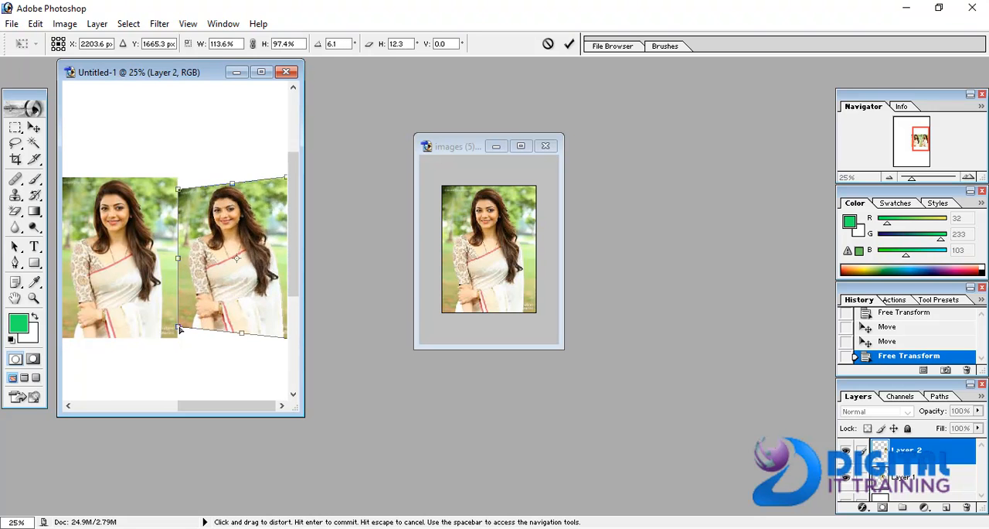
key("ctrl+z")
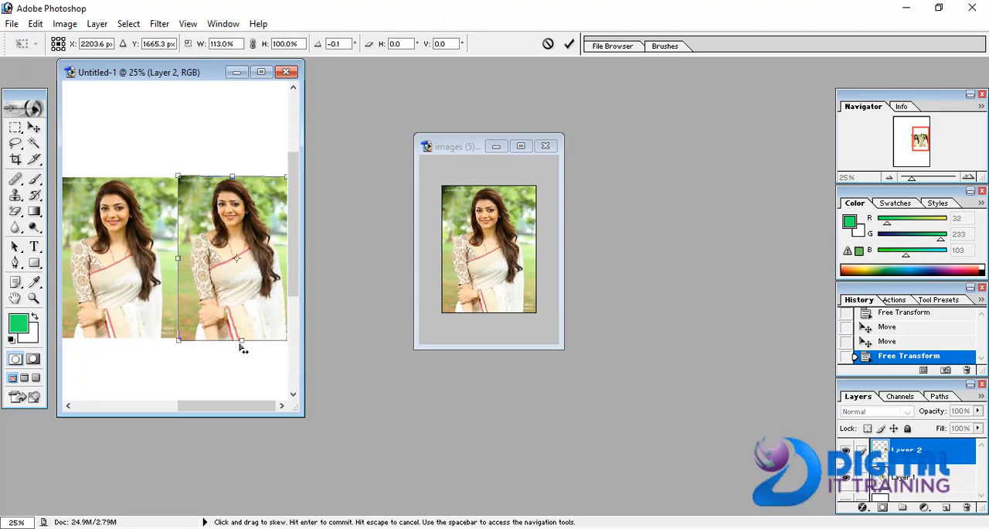
- Skew the second photo's lower edge left to about -17.5° horizontally and apply the transformation
left_click_drag(244, 347, 246, 292)
left_click_drag(242, 282, 200, 220)
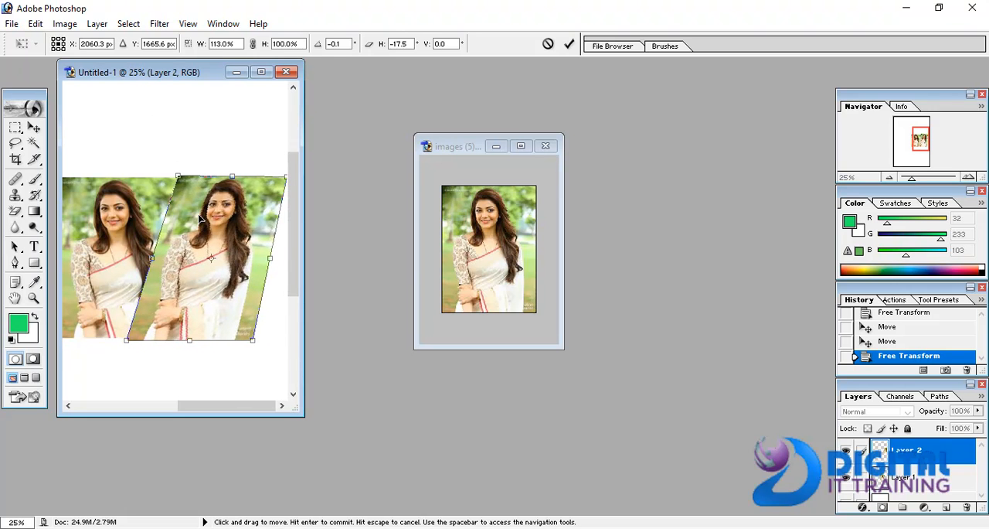
key("Return")
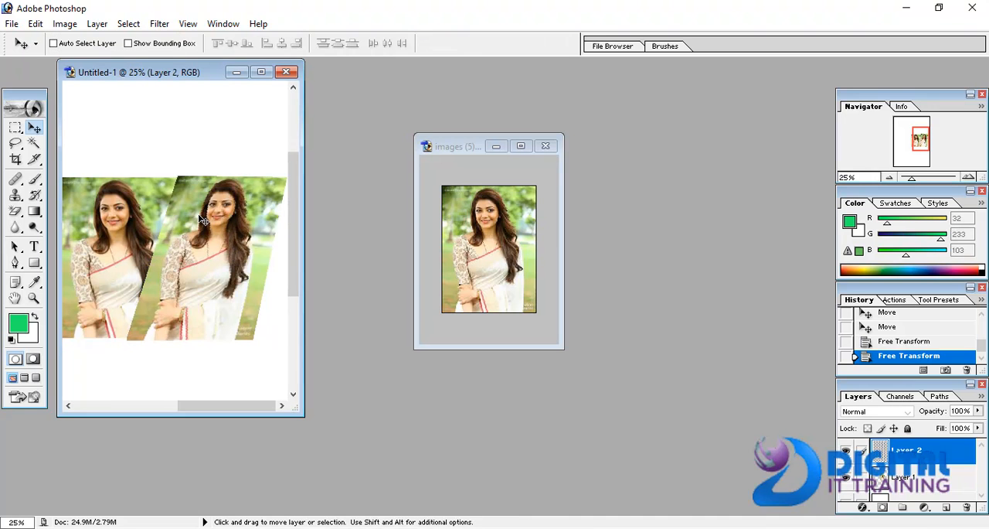
- Rotate the second photo 90° clockwise in Free Transform and turn it back 90° counterclockwise
right_click(199, 275)
left_click(202, 276)
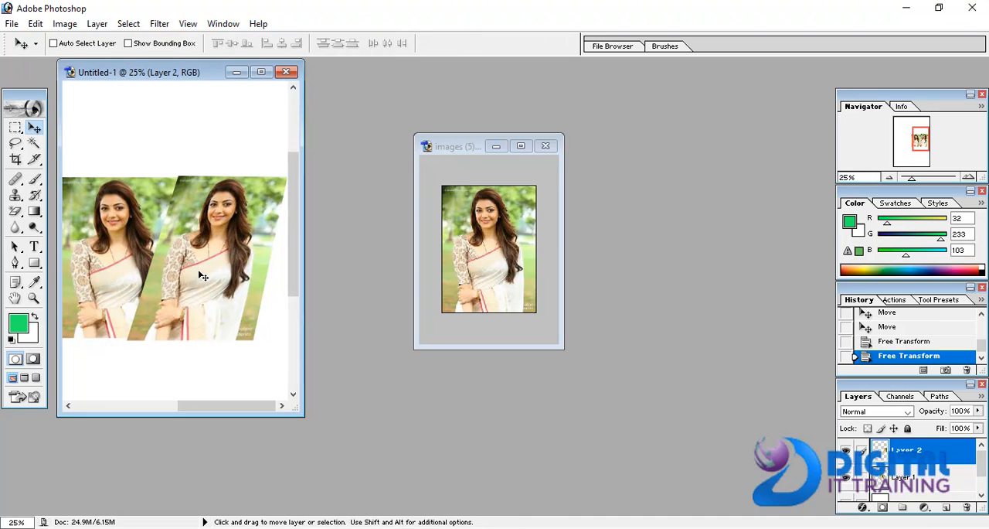
key("ctrl+t")
right_click(200, 277)
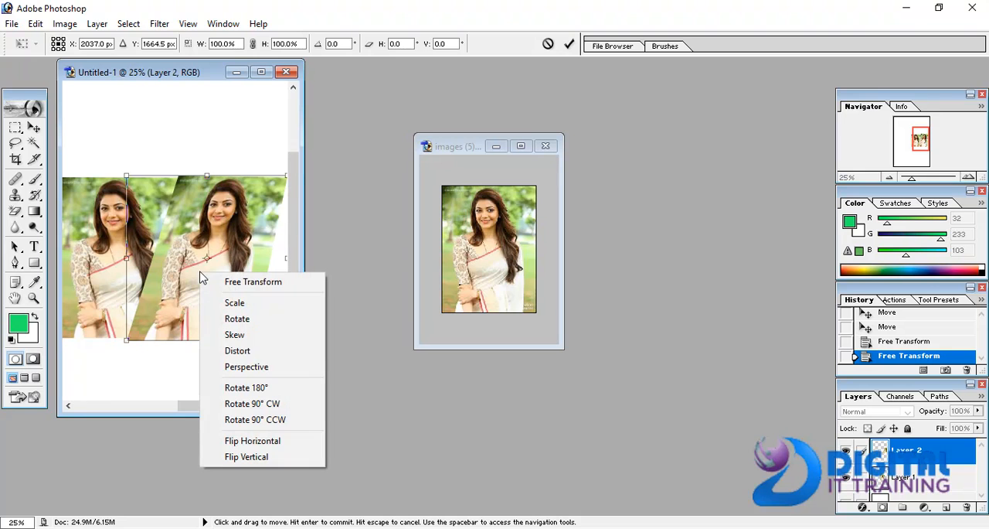
left_click(258, 408)
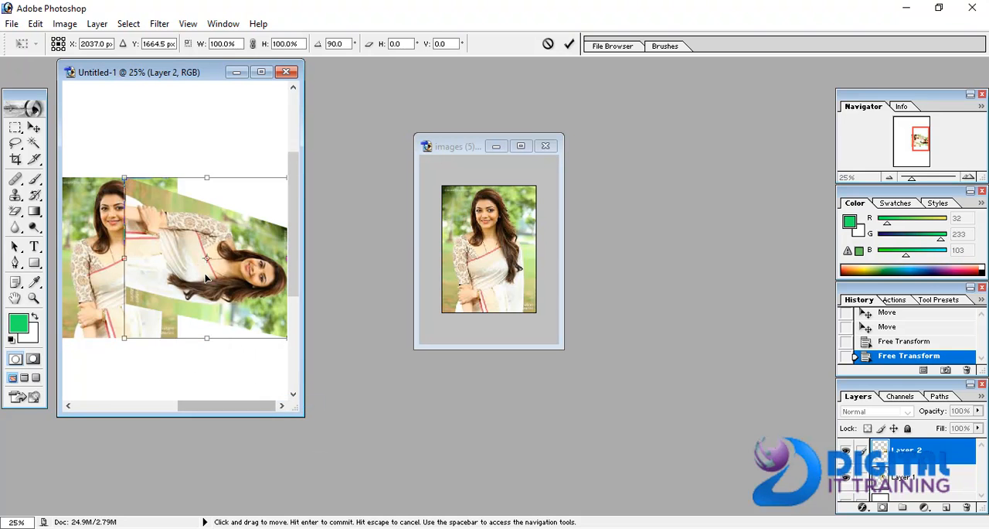
right_click(206, 276)
left_click(259, 423)
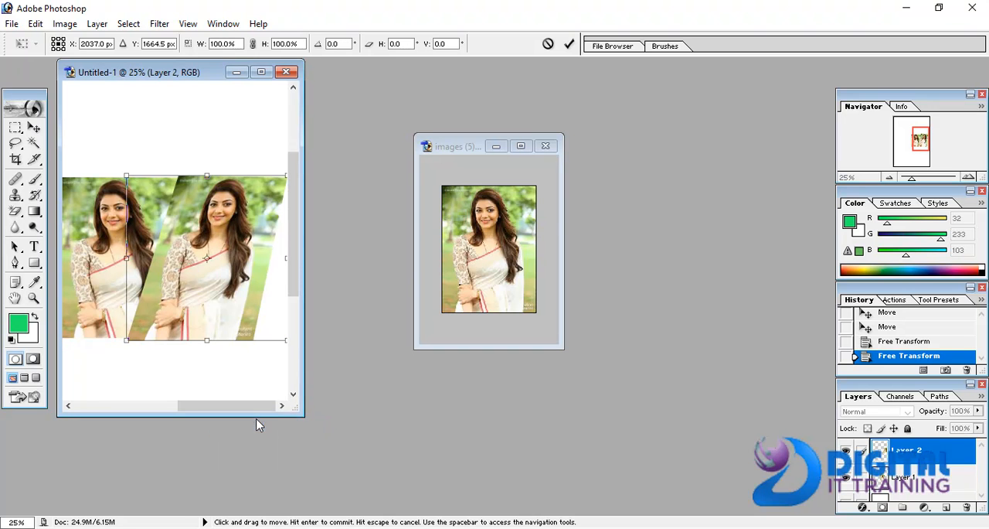
- Flip the second photo vertically and horizontally, and flip it vertically once more to leave it upright and mirrored
right_click(221, 304)
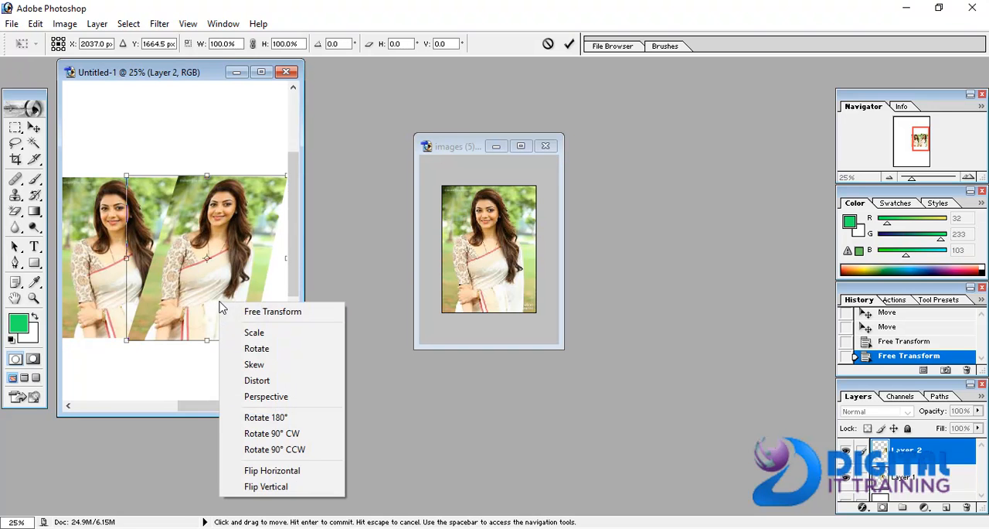
left_click(285, 485)
right_click(210, 292)
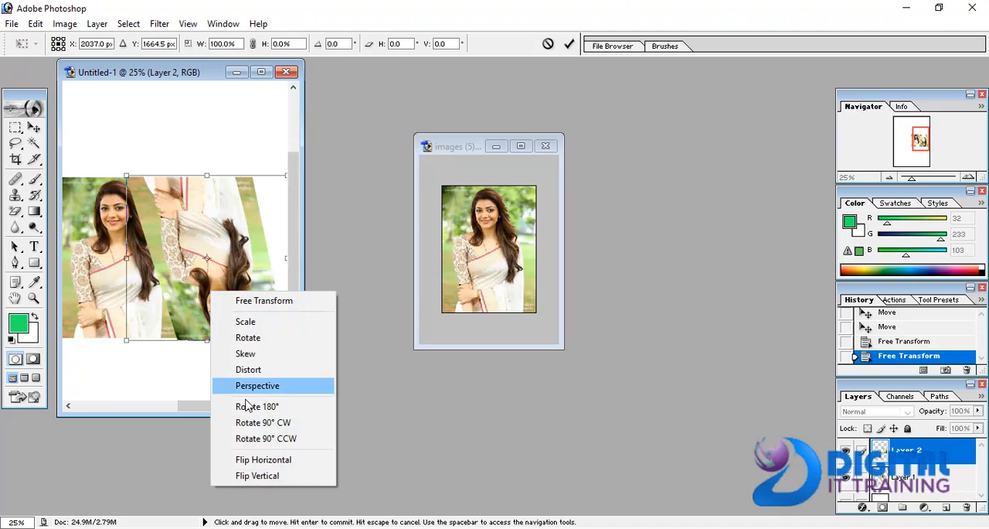
left_click(255, 457)
right_click(205, 260)
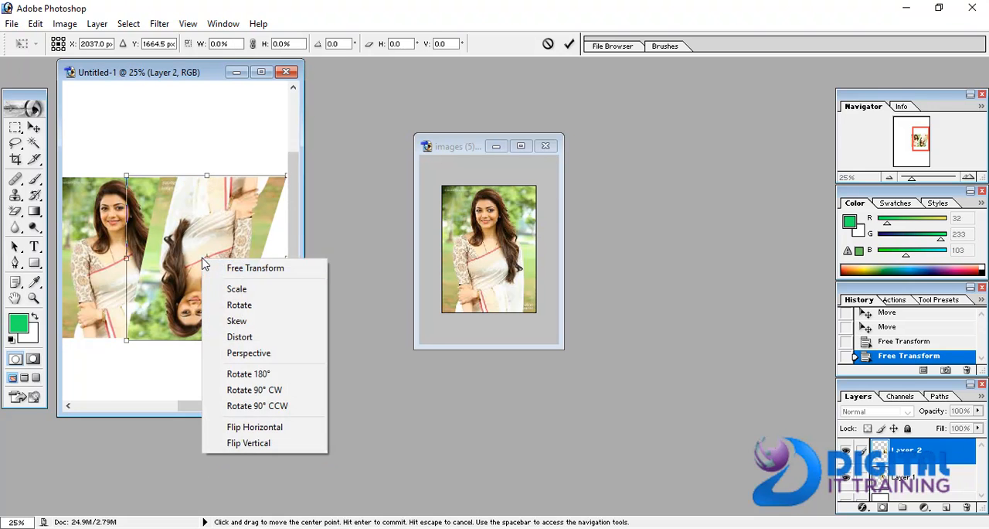
left_click(258, 441)
- Shift and narrow the second photo to about X 2205.0 px, Y 1648.5 px, and taper its lower edge inward with Perspective
left_click_drag(204, 278, 225, 272)
left_click_drag(150, 255, 166, 256)
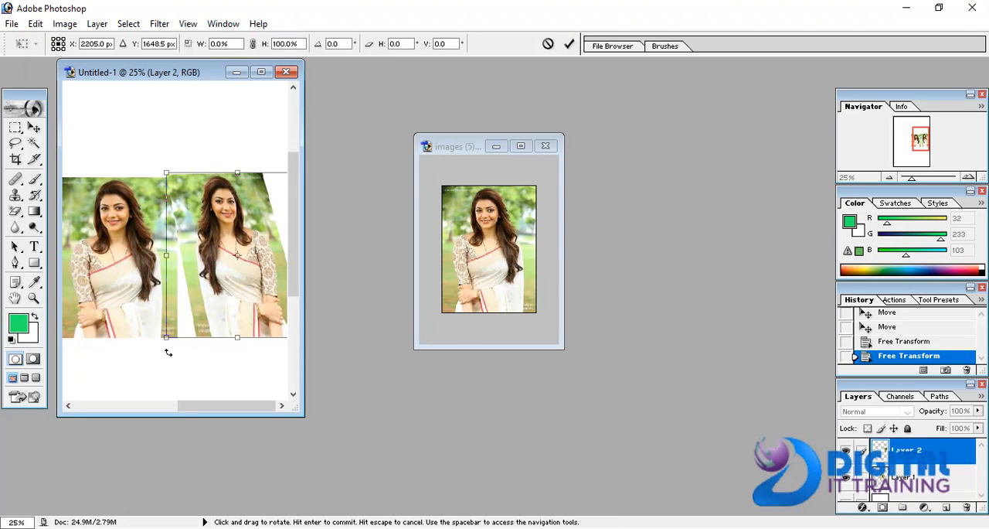
right_click(199, 292)
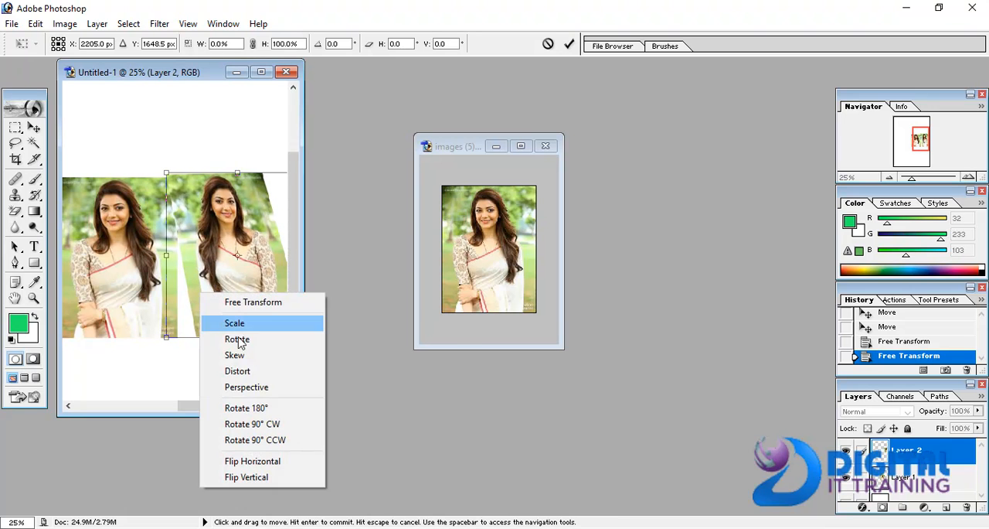
left_click(243, 388)
left_click_drag(165, 339, 242, 335)
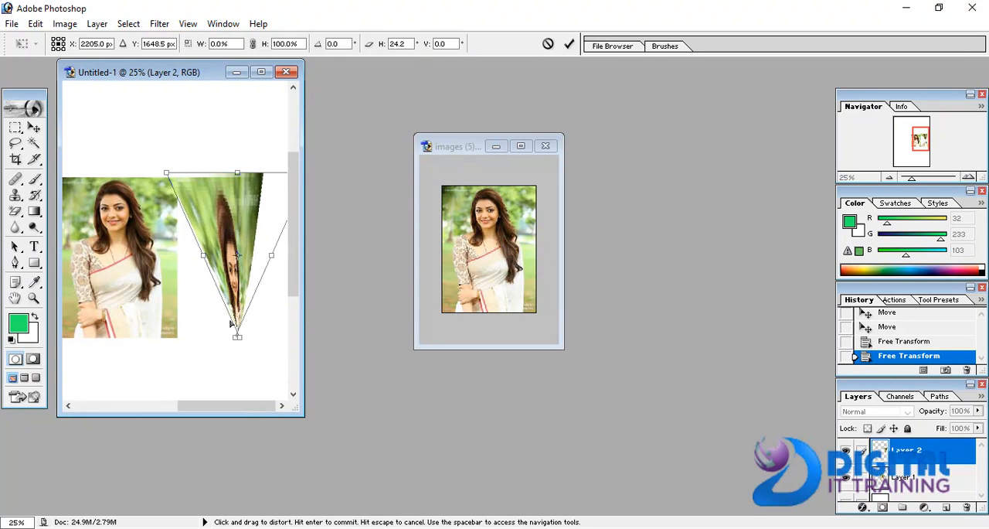
left_click_drag(205, 309, 200, 334)
- Scale the tapered second photo to about 106.6% height and apply the transformation
right_click(210, 283)
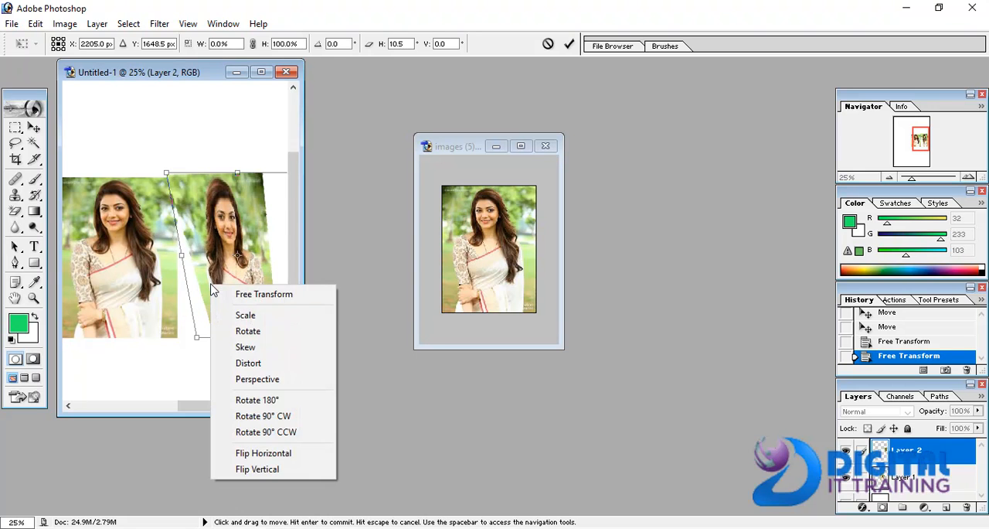
left_click(243, 322)
mouse_move(188, 339)
left_mouse_down()
mouse_move(170, 343)
mouse_move(237, 289)
mouse_move(228, 272)
mouse_move(174, 284)
mouse_move(166, 263)
mouse_move(178, 350)
left_mouse_up()
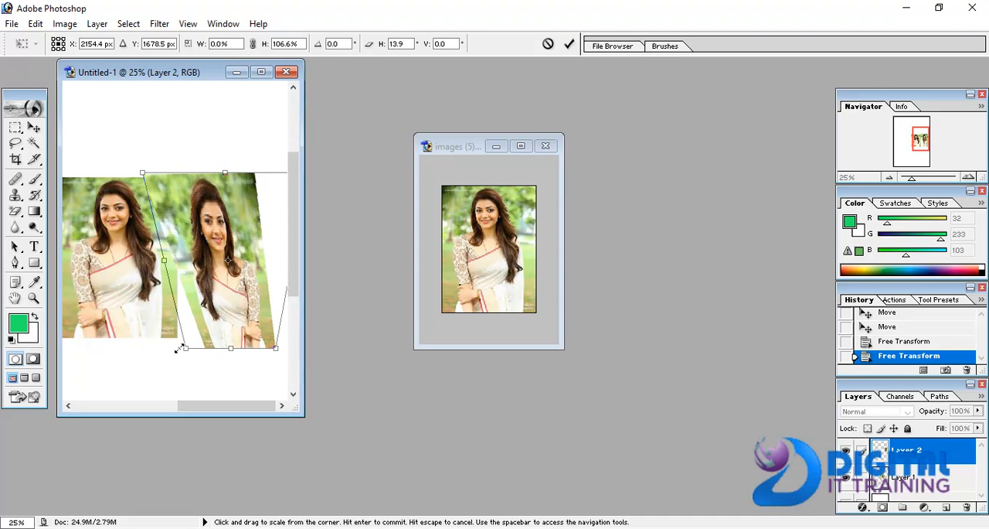
double_click(220, 283)
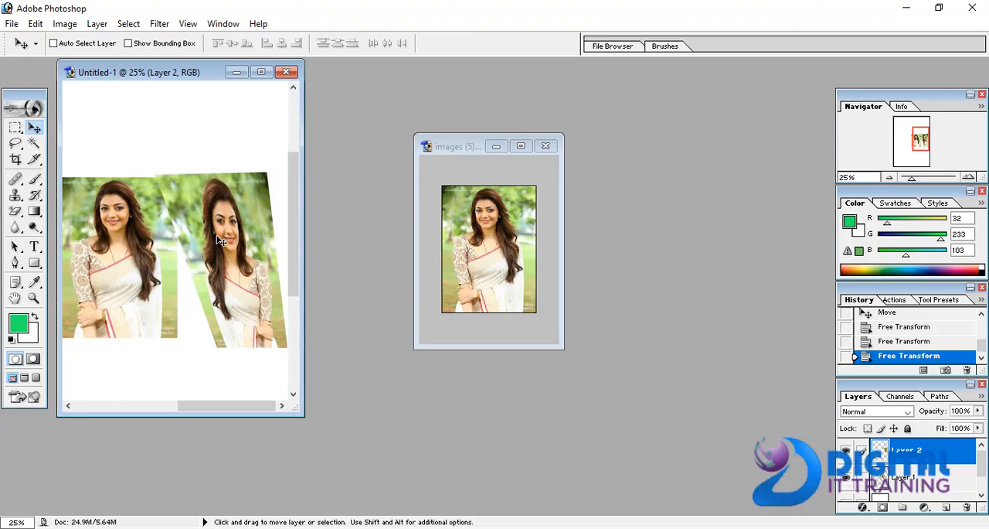
- Maximize the images (5).jpg window, zoom in on the photo to 600%, and fit it on screen
right_click(123, 257)
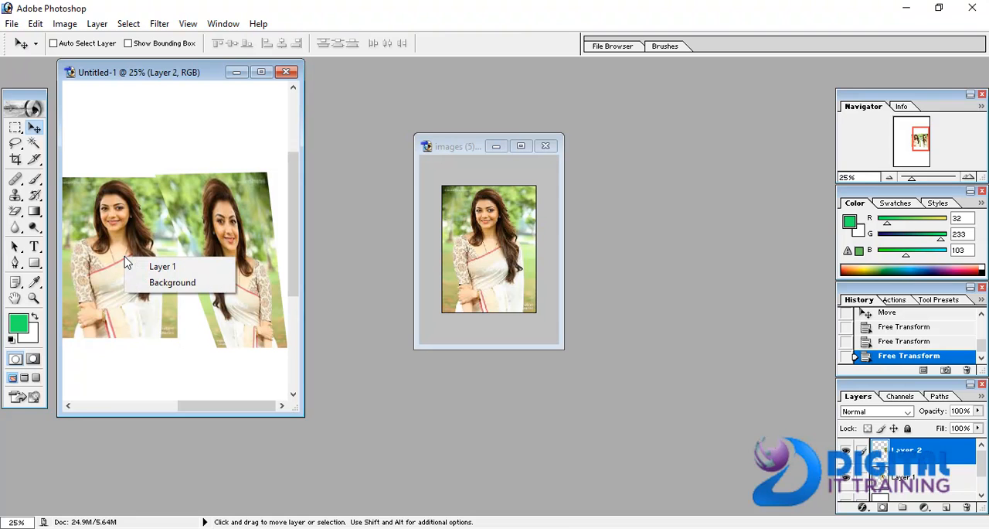
left_click(523, 265)
left_click(521, 146)
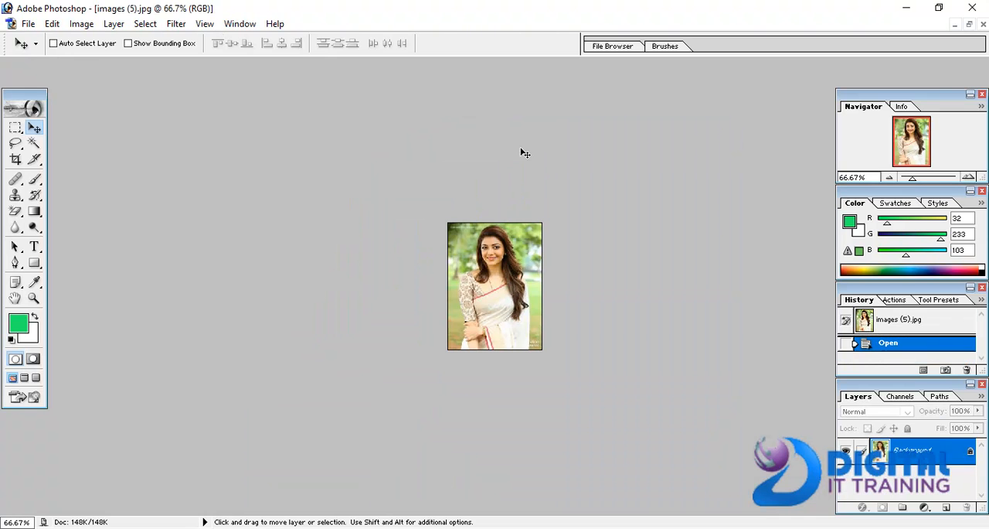
key("ctrl+plus")
key("ctrl+plus")
key("ctrl+plus")
key("ctrl+plus")
key("ctrl+plus")
key("ctrl+plus")
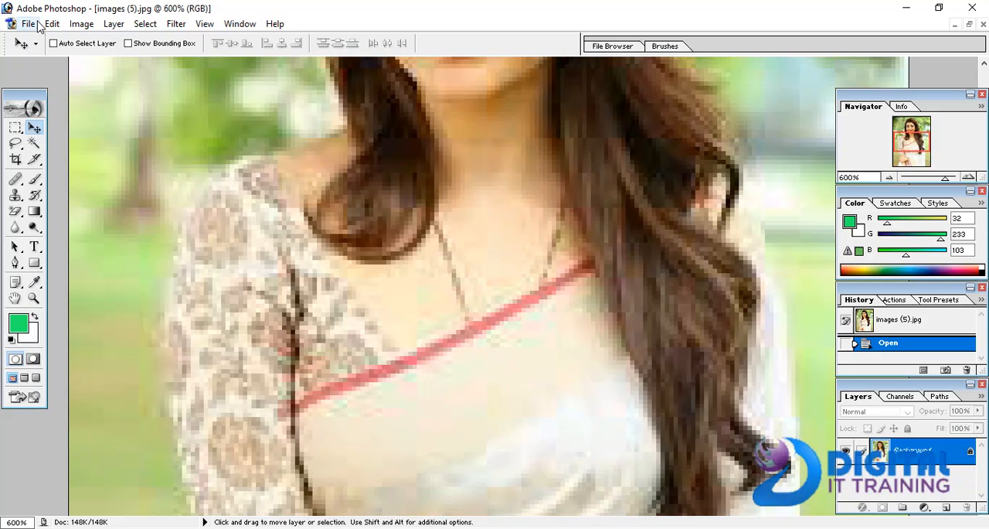
left_click(204, 24)
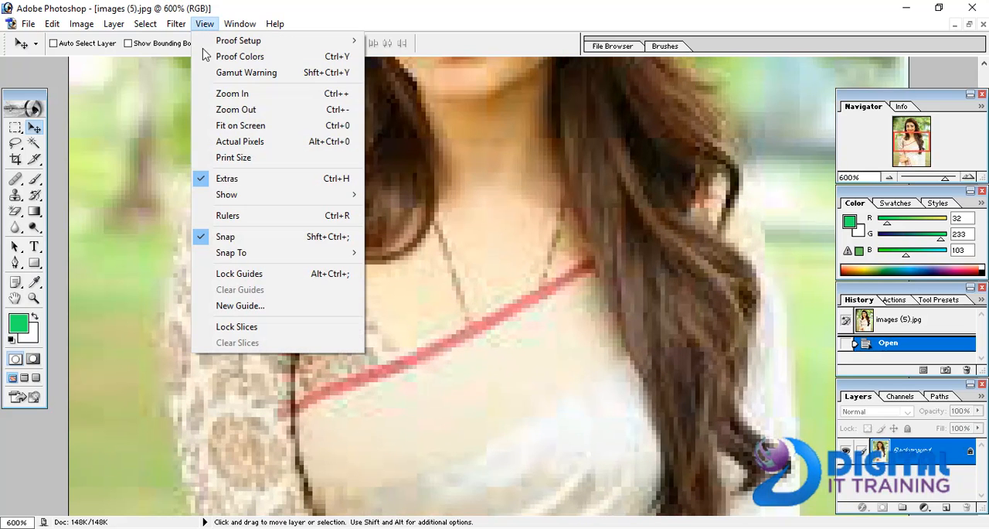
left_click(225, 128)
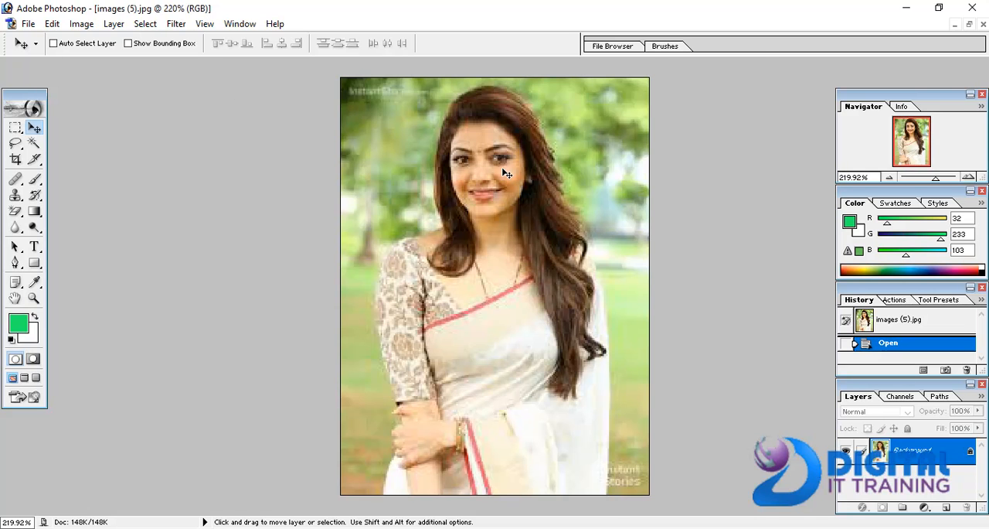
- Zoom in on the photo to 400% and return it to the fit-on-screen view
key("ctrl+plus")
key("ctrl+plus")
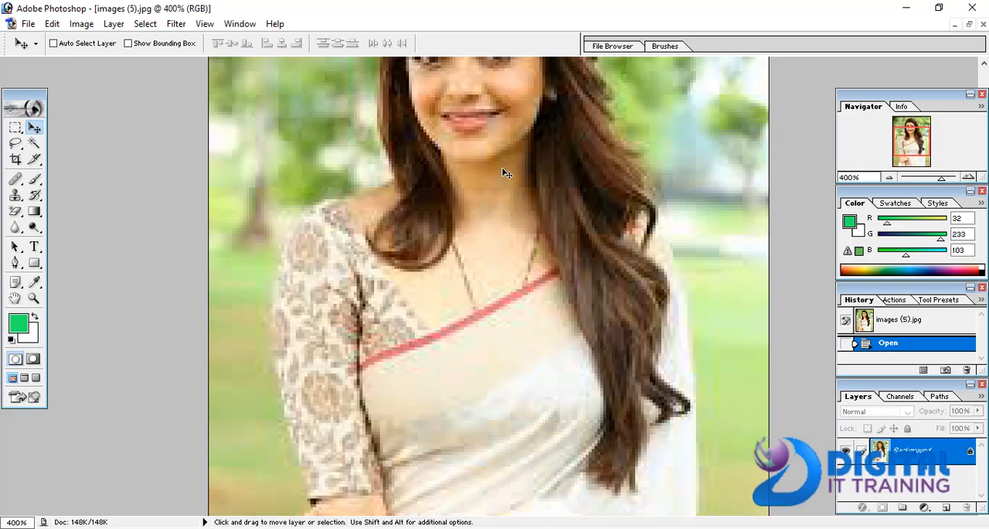
key("ctrl+0")
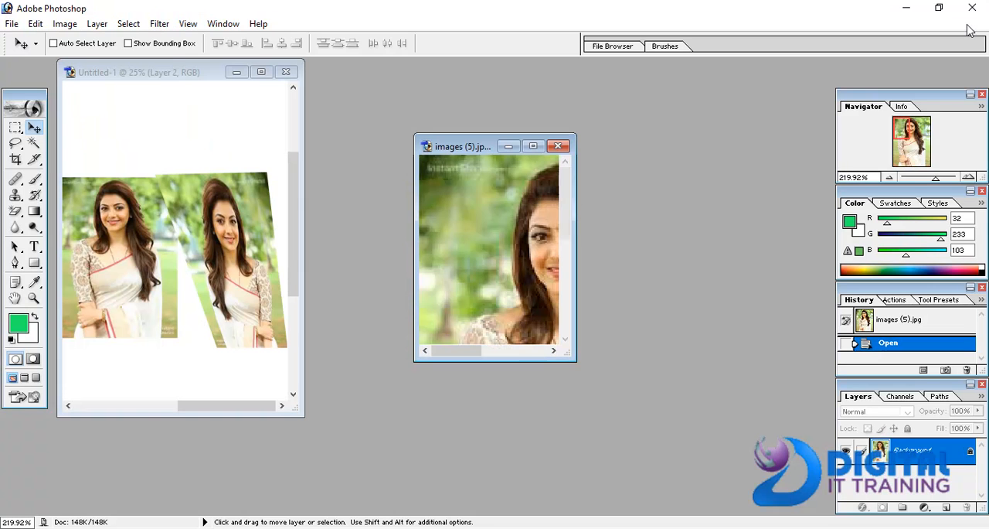
- In Untitled-1, move the first photo on Layer 1 upward and the tapered second photo on Layer 2 slightly downward
left_click(150, 268)
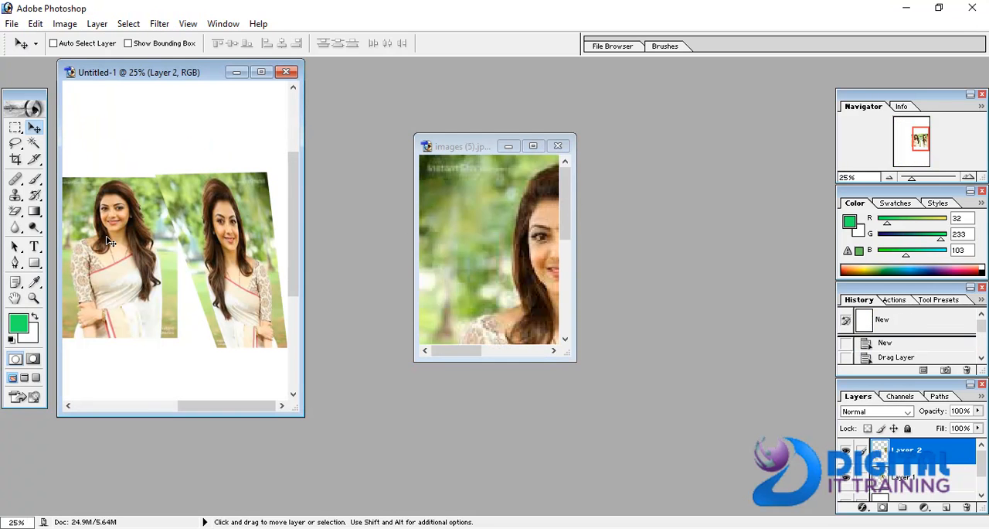
right_click(87, 193)
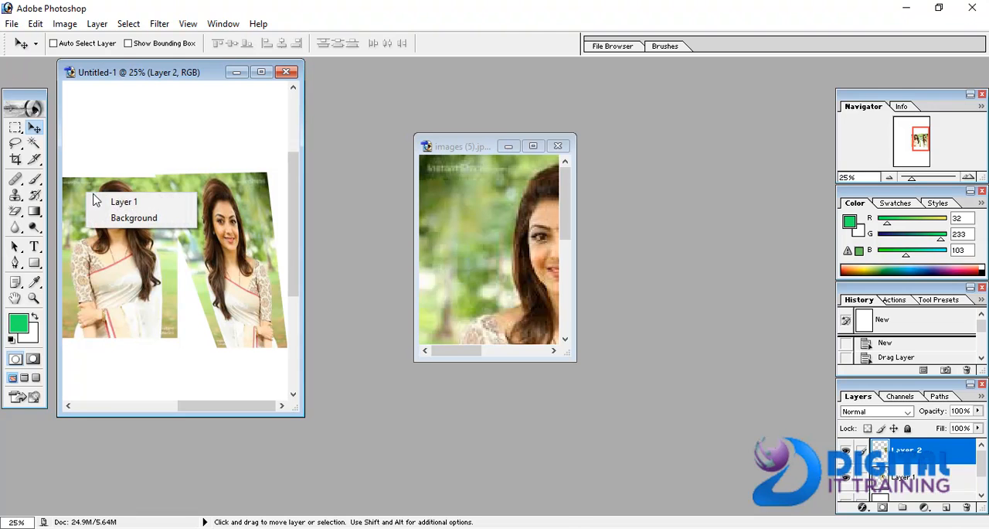
left_click(97, 203)
left_click_drag(92, 230, 95, 131)
right_click(219, 202)
left_click(240, 208)
left_click_drag(216, 257, 231, 278)
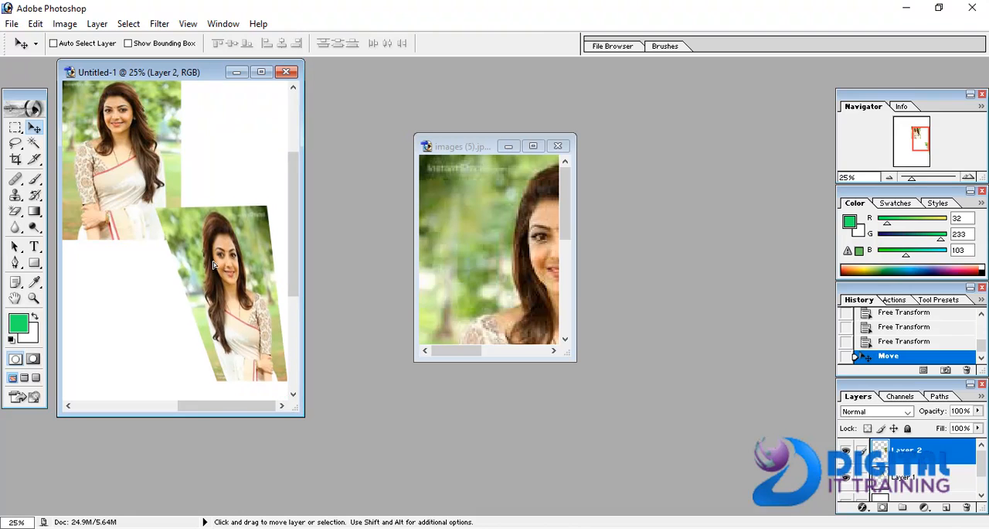
- Add green 48 pt Courier text "jnjnjmn" in a text box below the first photo and move it up beside that photo's upper left
left_click(36, 248)
left_click_drag(107, 309, 189, 344)
type("jnj")
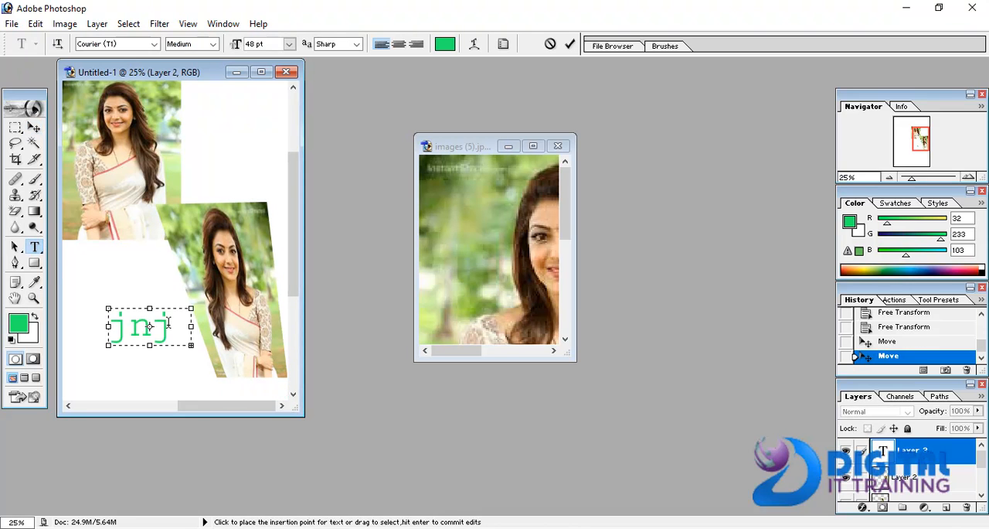
key("ctrl+a")
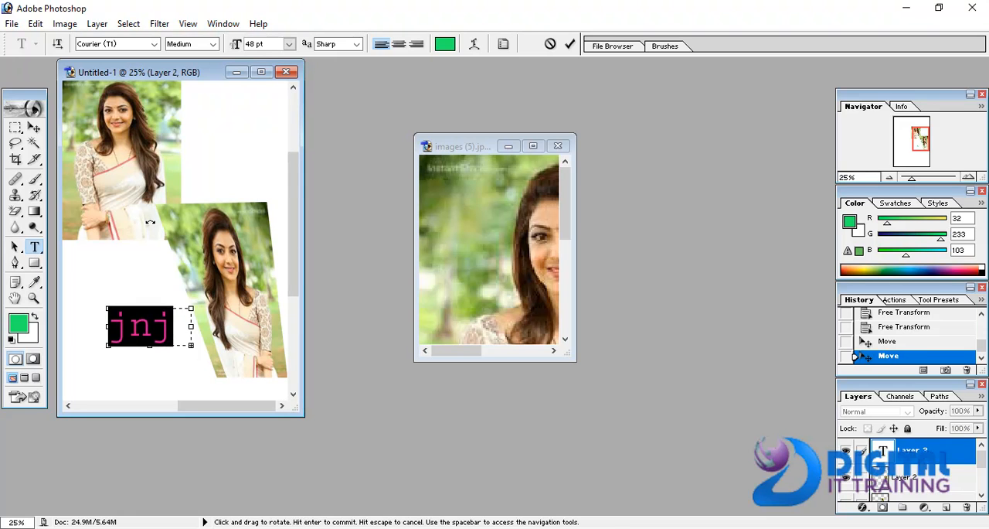
left_click(34, 129)
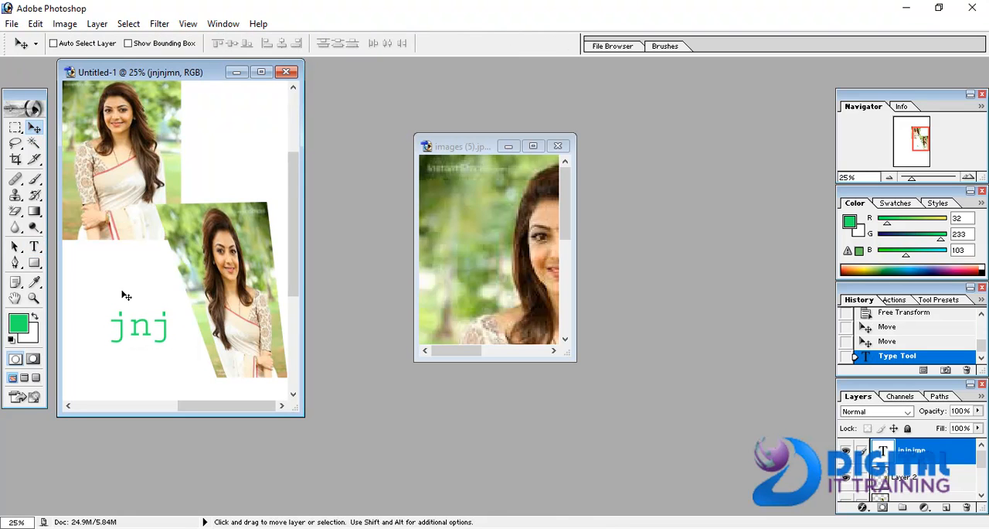
left_click_drag(128, 325, 80, 99)
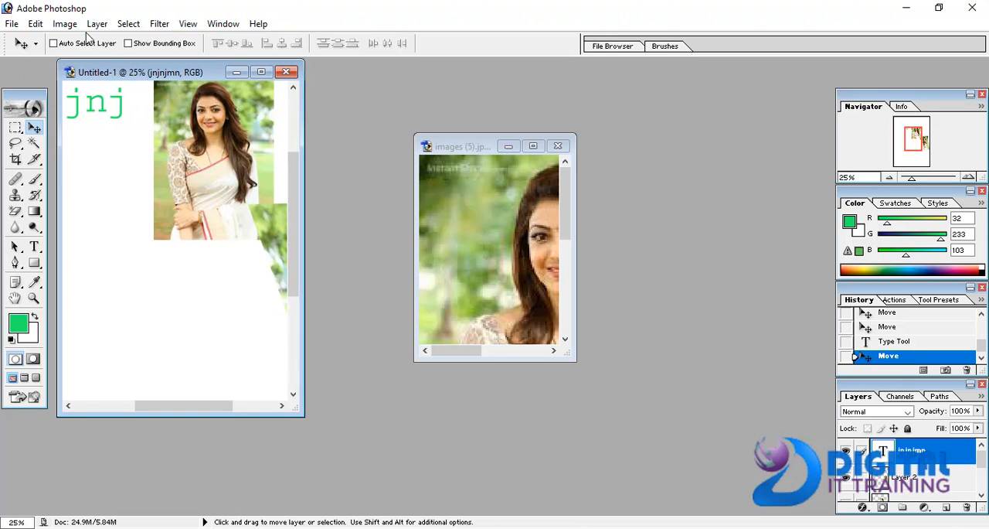
left_click(35, 23)
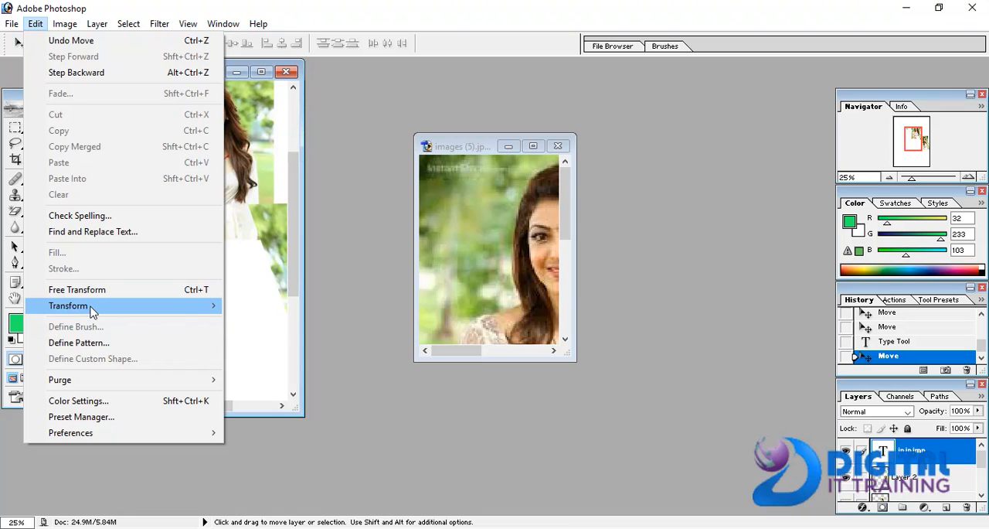
mouse_move(90, 308)
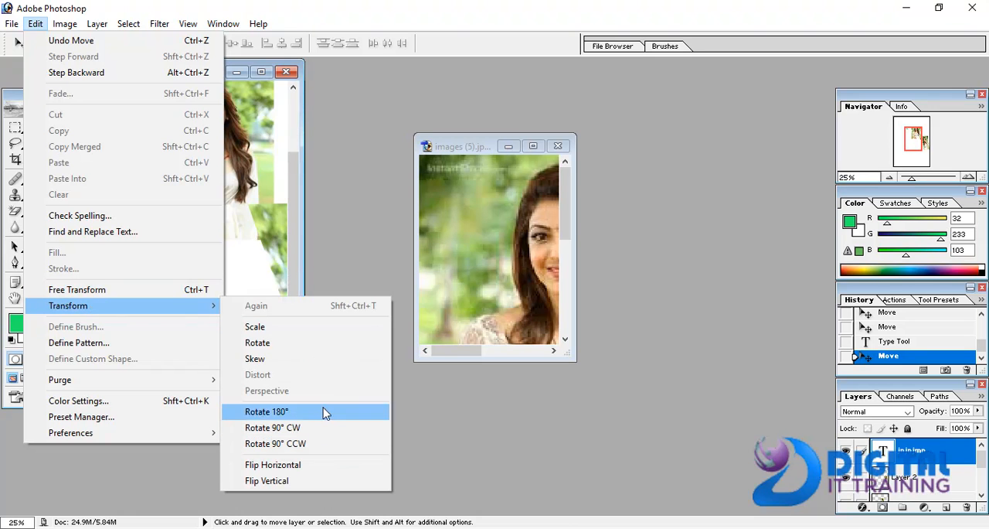
left_click(280, 255)
- Maximize the images (5).jpg window and display the photo at actual pixels, 100%
left_click(188, 24)
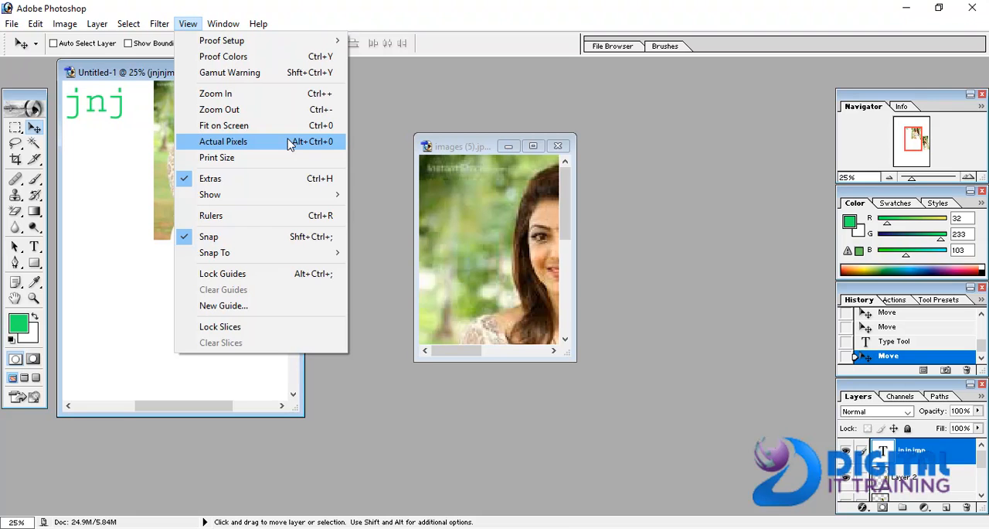
left_click(135, 301)
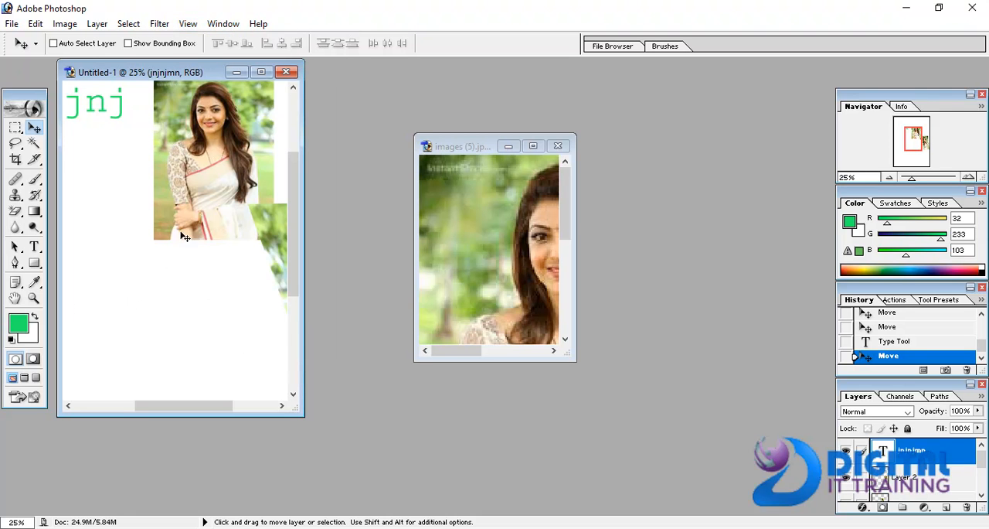
left_click(533, 146)
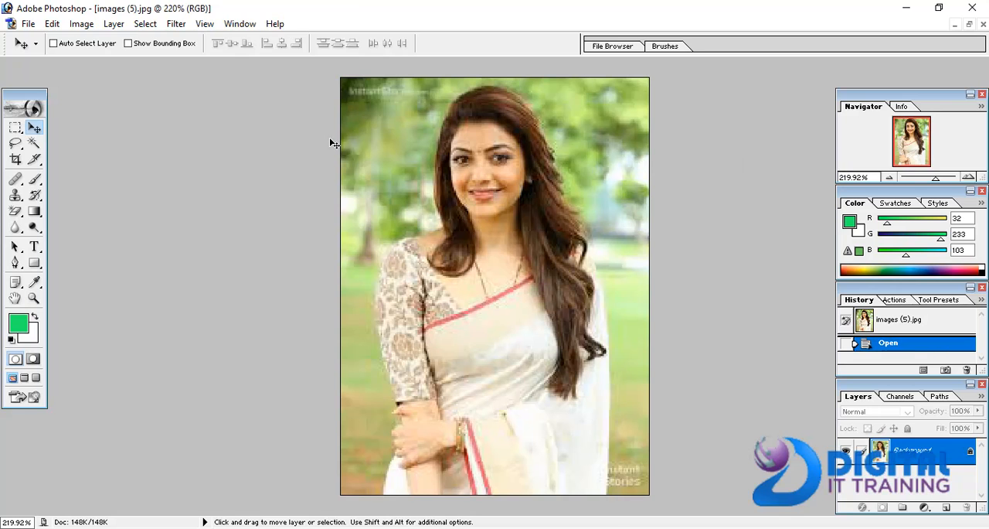
key("alt")
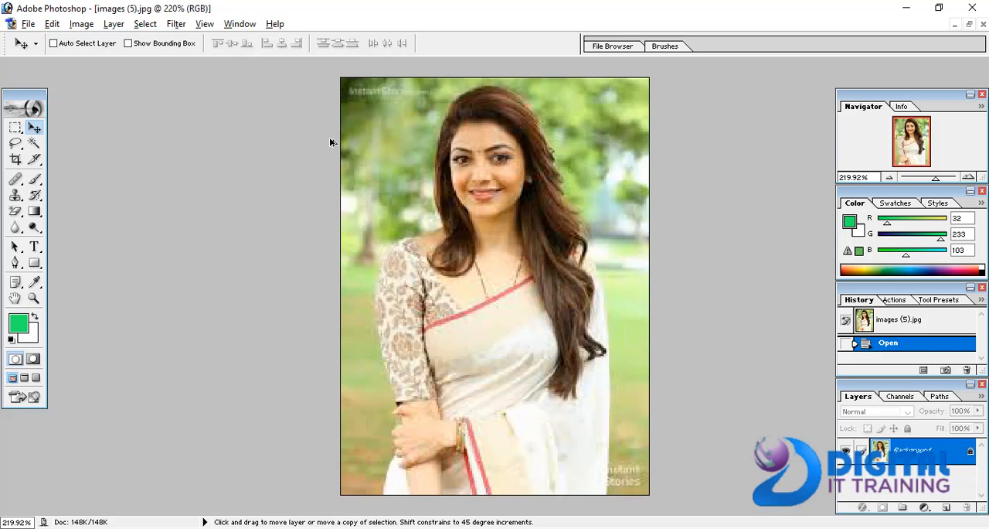
key("ctrl+alt+0")
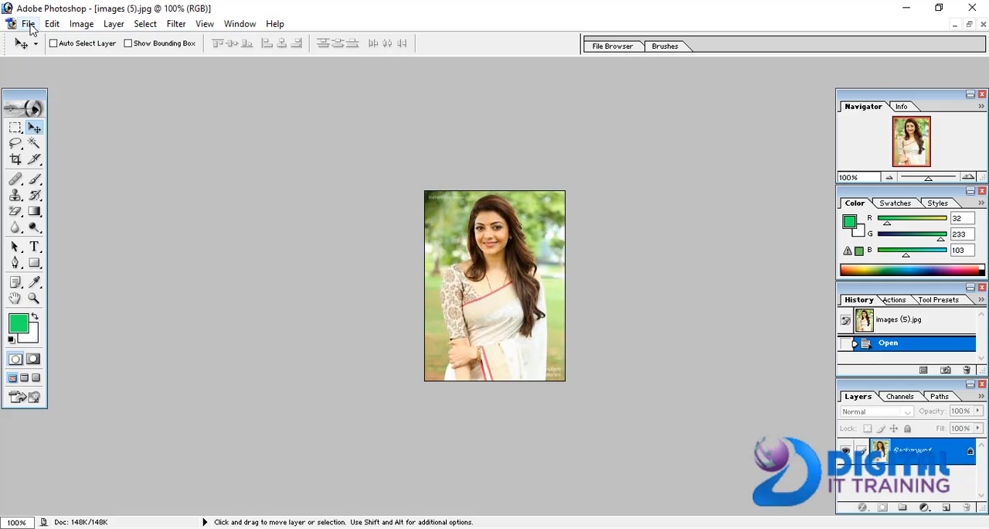
left_click(202, 23)
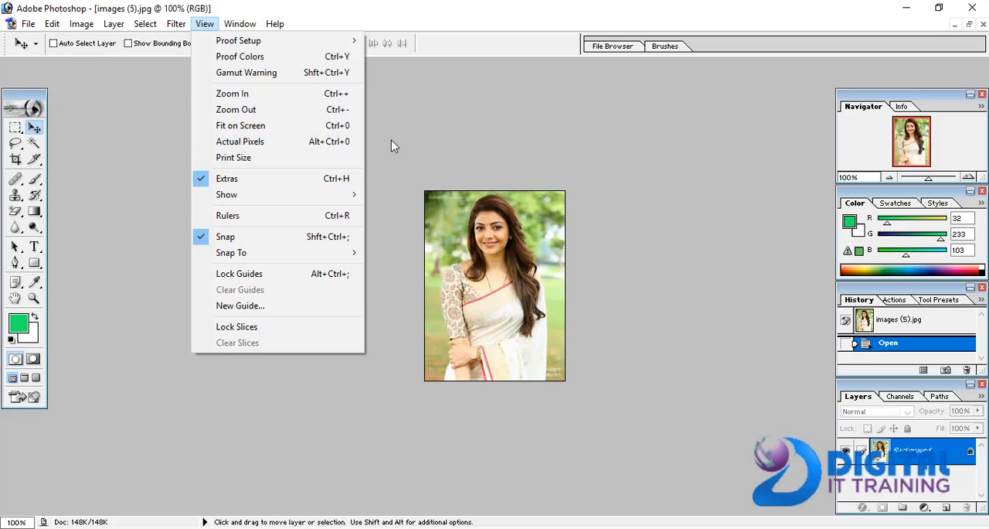
left_click(100, 107)
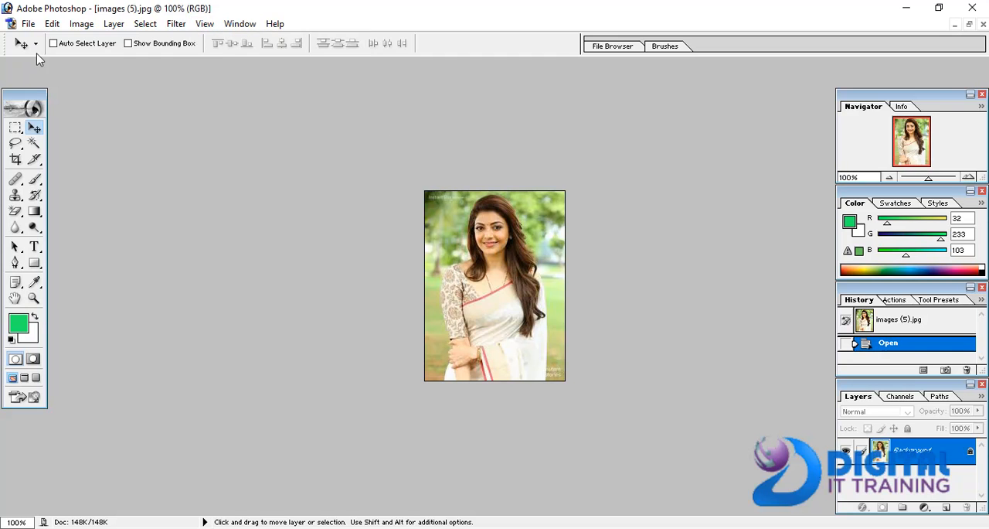
left_click(29, 25)
left_click(348, 163)
left_click(29, 24)
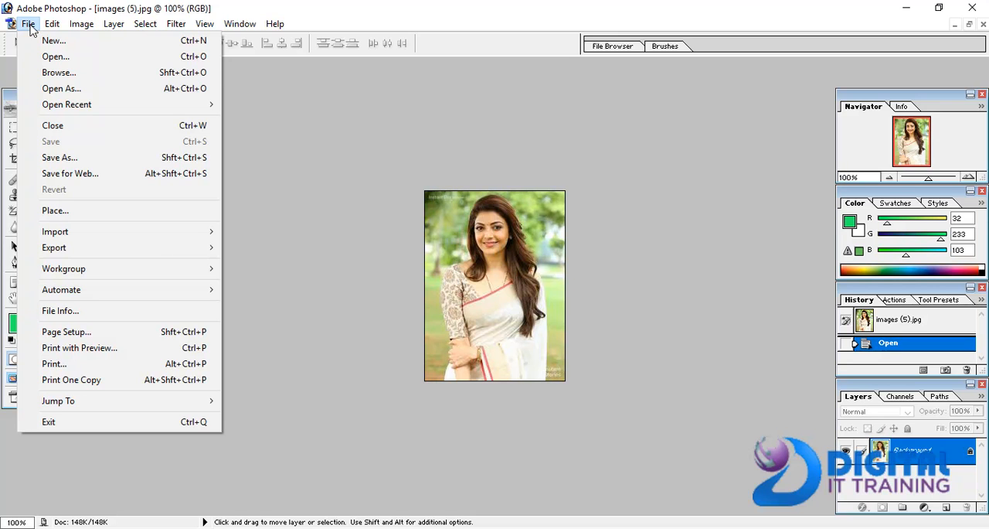
left_click(370, 171)
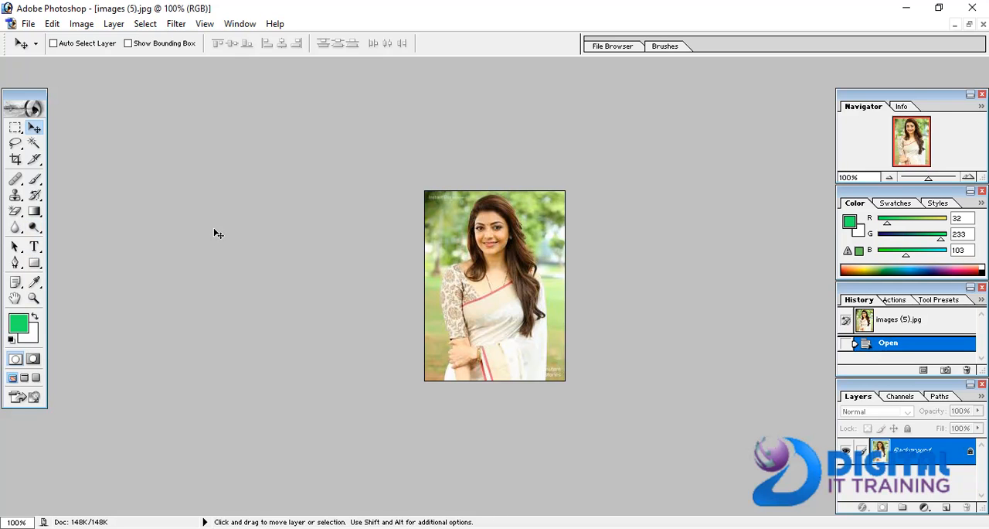
left_click(27, 24)
left_click(426, 203)
left_click(828, 528)
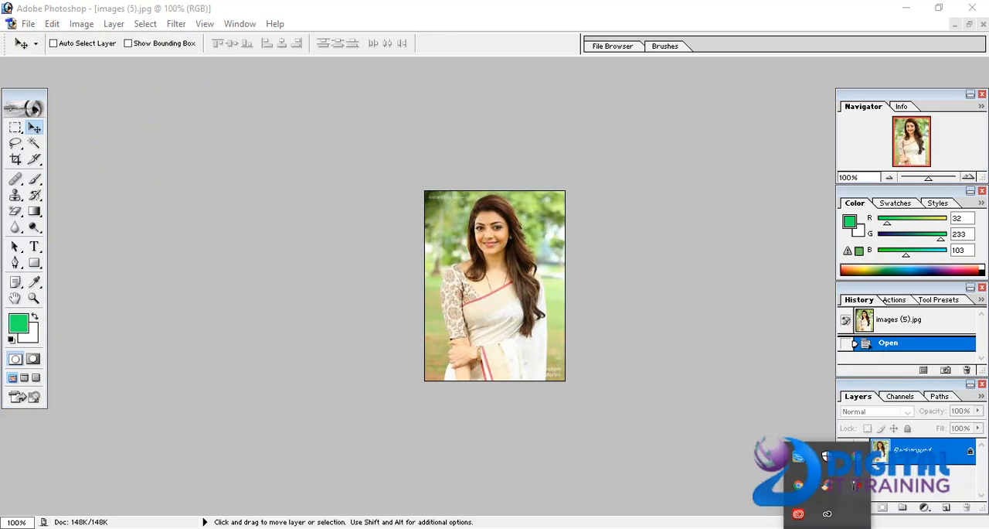
left_click(862, 486)
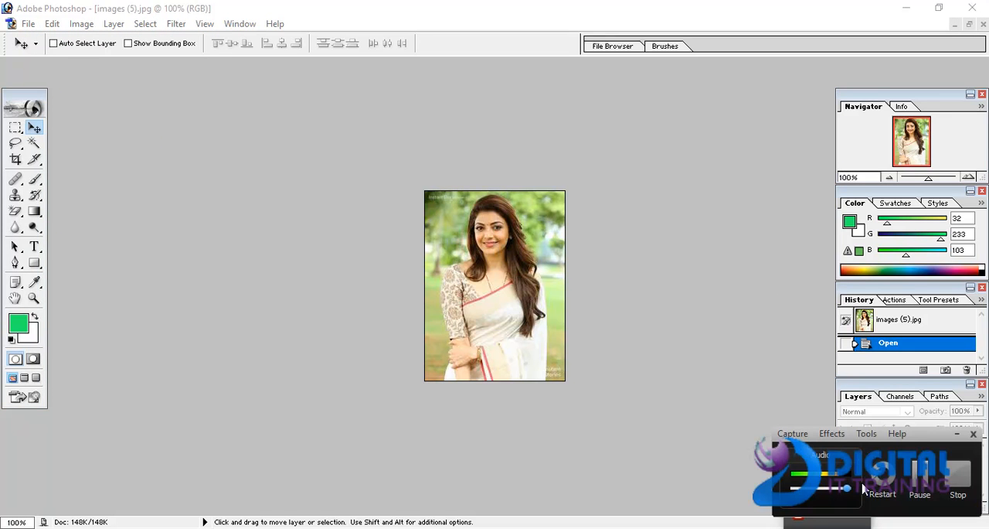